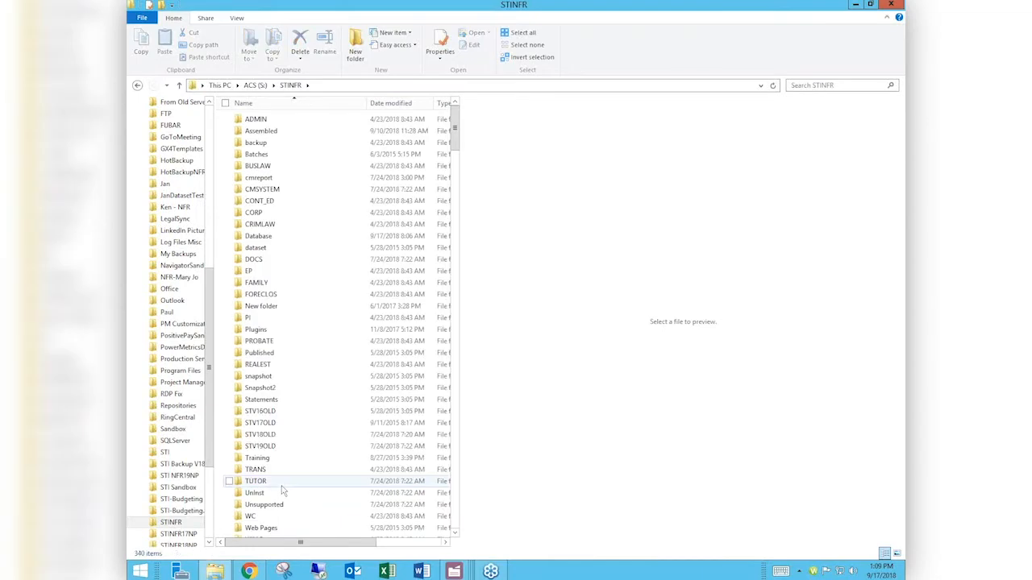
# Launch tabs.exe from the STINFR folder and log on to Tabs3.
pyautogui.click(276, 339)
pyautogui.write('ta')
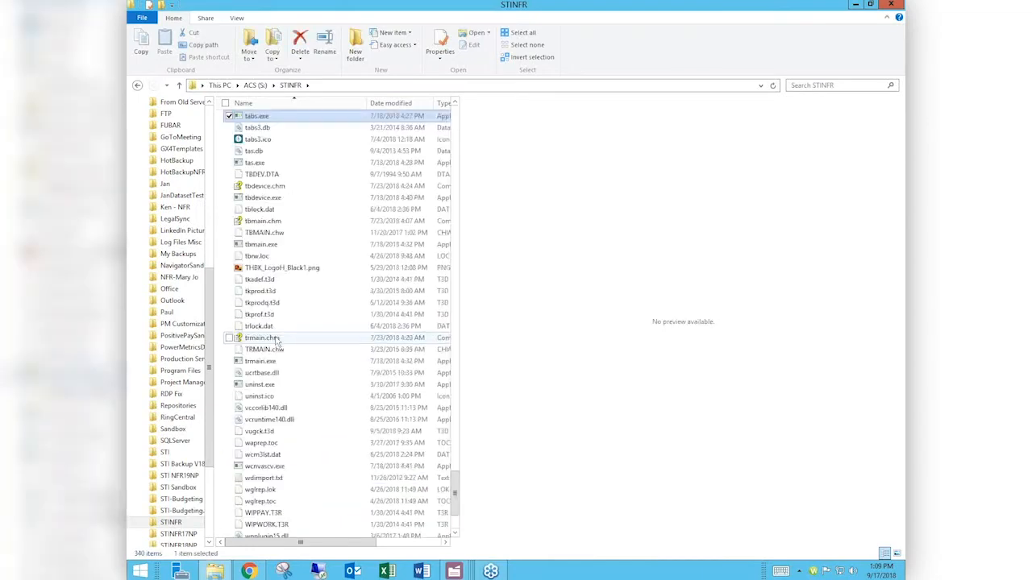
pyautogui.press('Down')
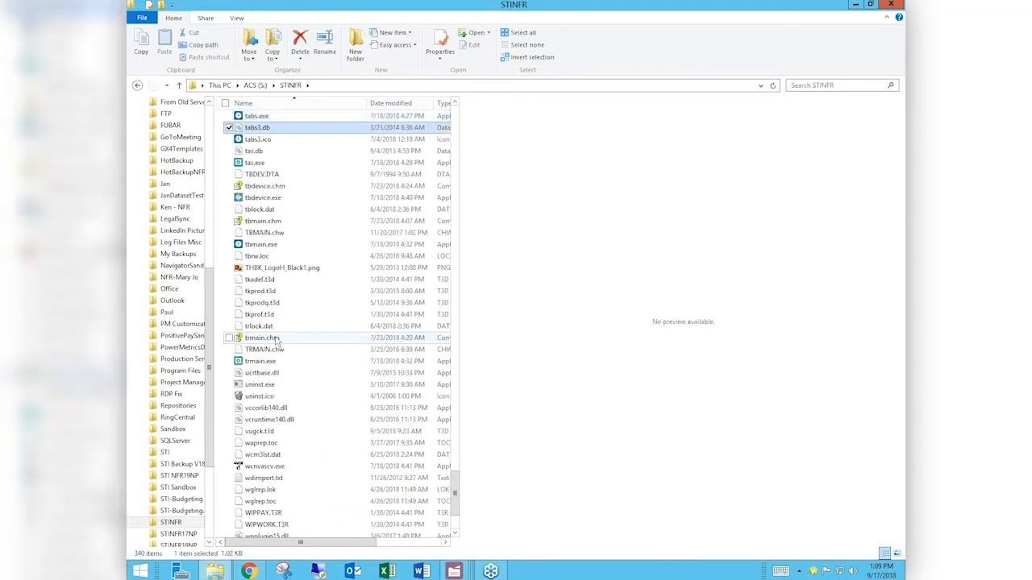
pyautogui.press('Up')
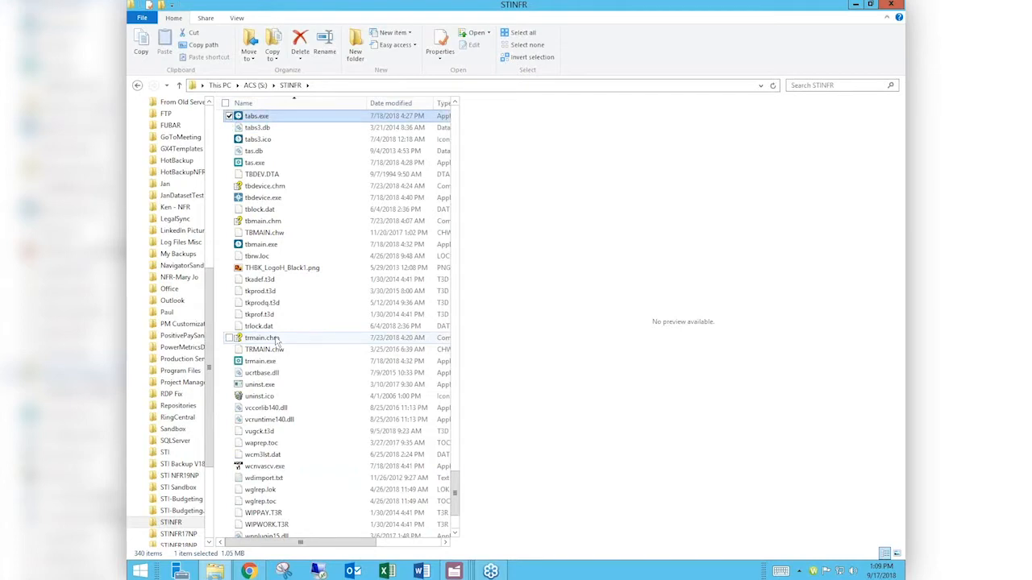
pyautogui.press('Return')
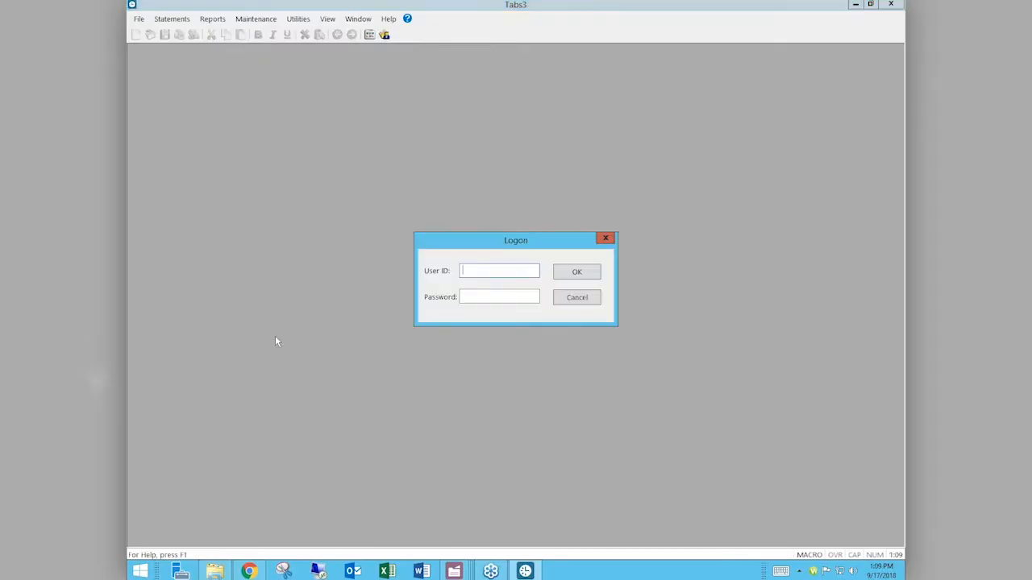
pyautogui.click(567, 277)
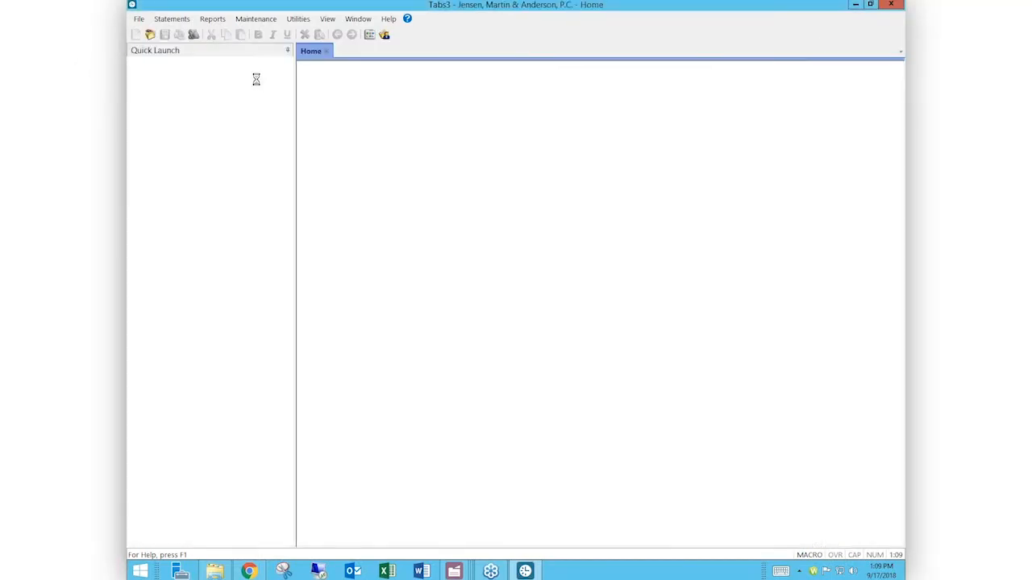
pyautogui.click(621, 343)
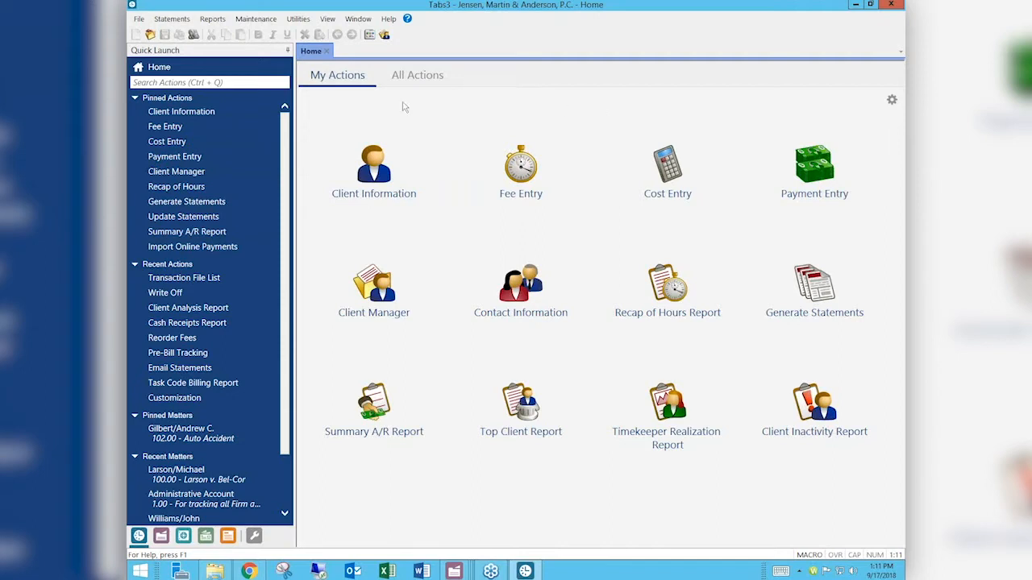
# Open the Merchant Services settings in the Tabs3 customization and bring up the web page with more information on credit card processing.
pyautogui.click(297, 19)
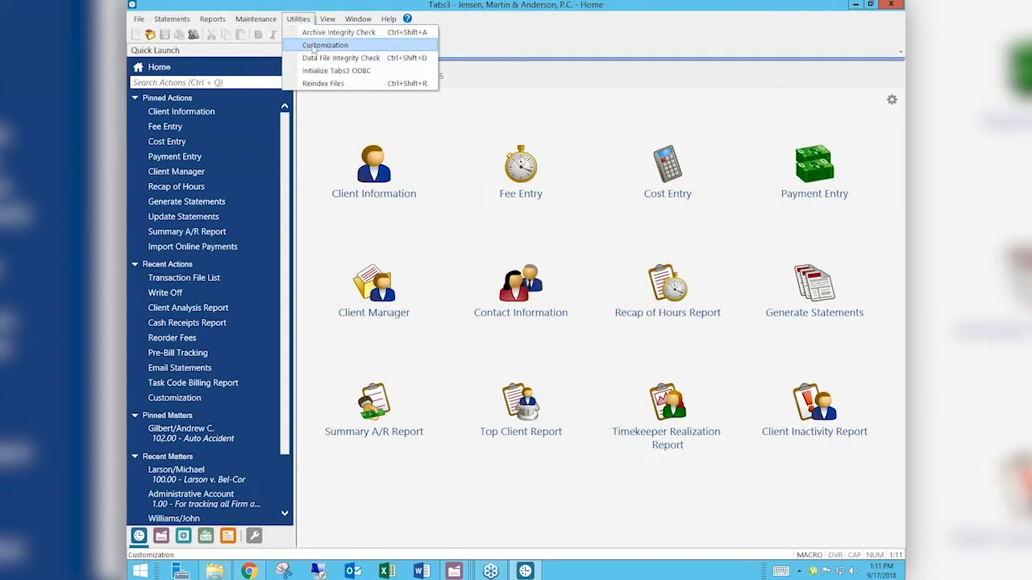
pyautogui.click(314, 45)
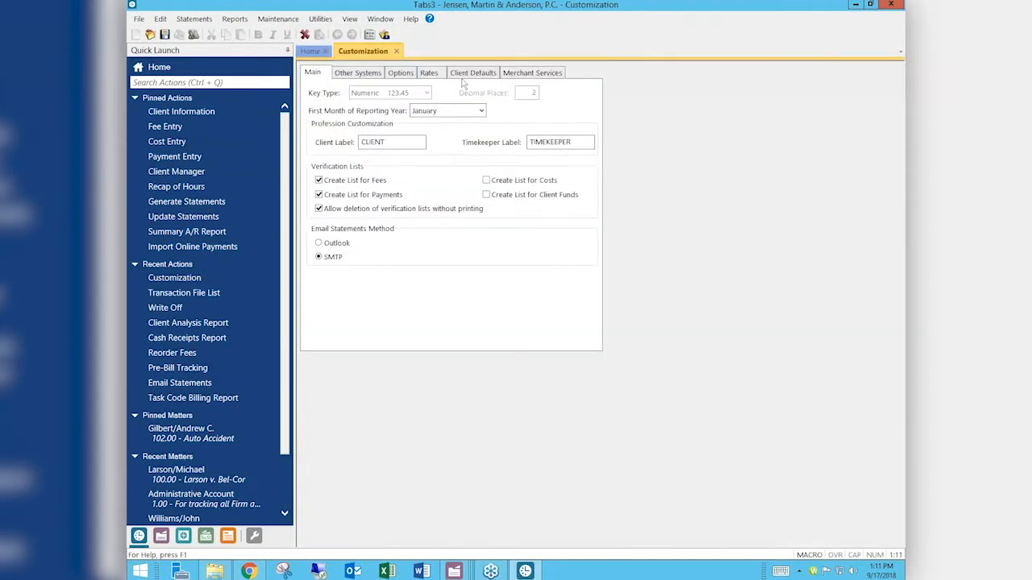
pyautogui.click(523, 76)
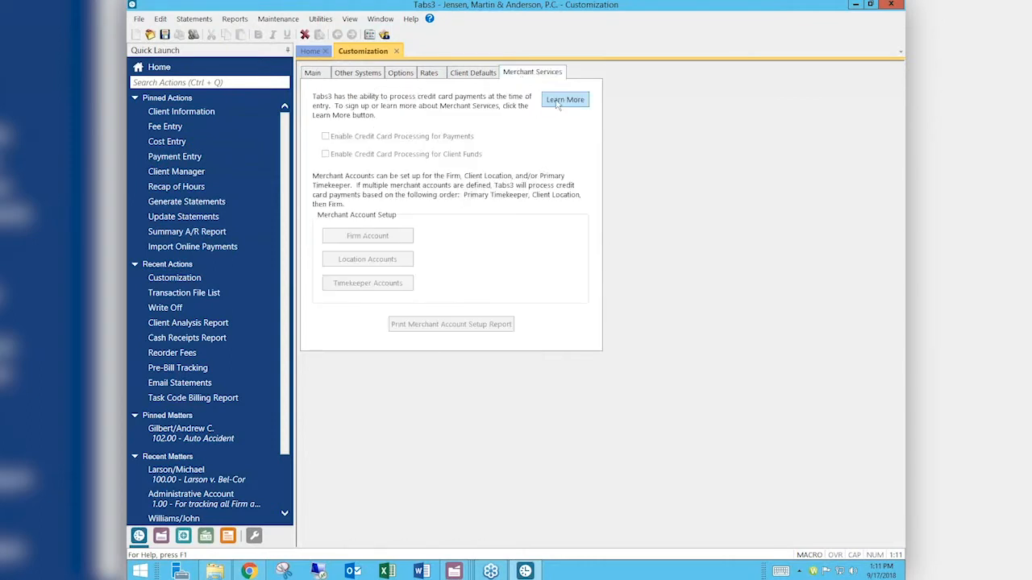
pyautogui.click(563, 101)
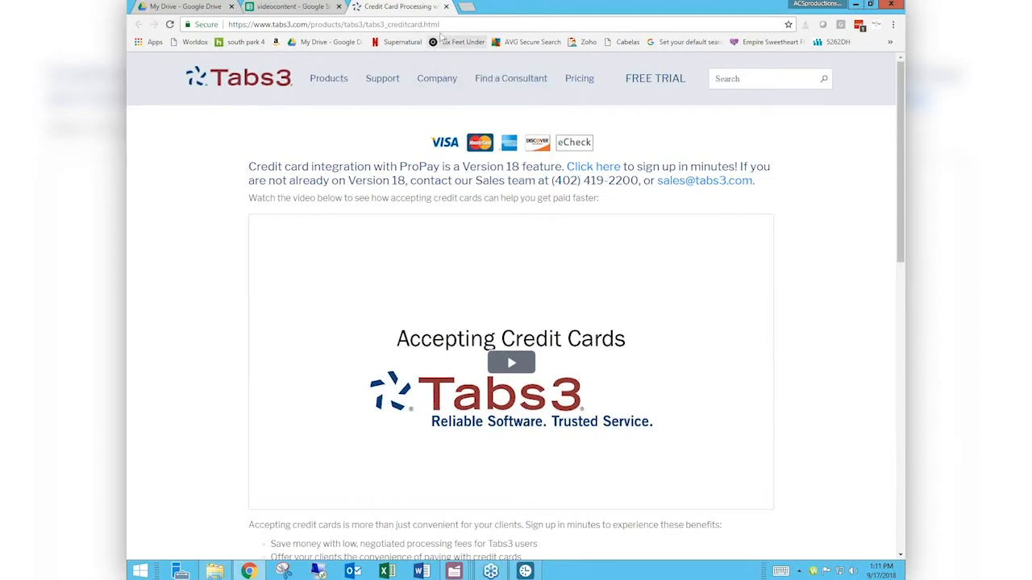
# Close the credit card processing web page, switch back to Tabs3 and close Customization.
pyautogui.click(446, 6)
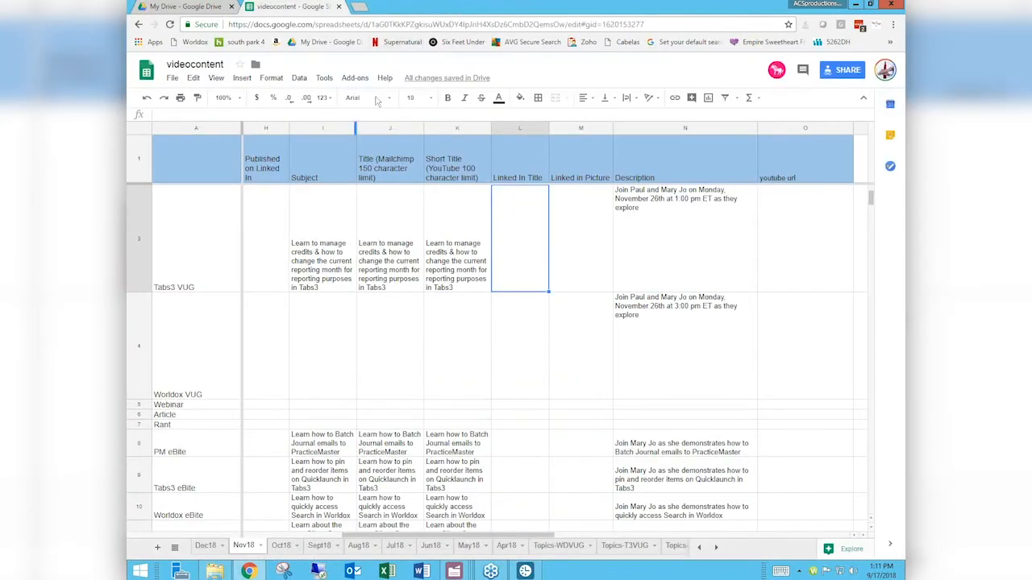
pyautogui.click(525, 571)
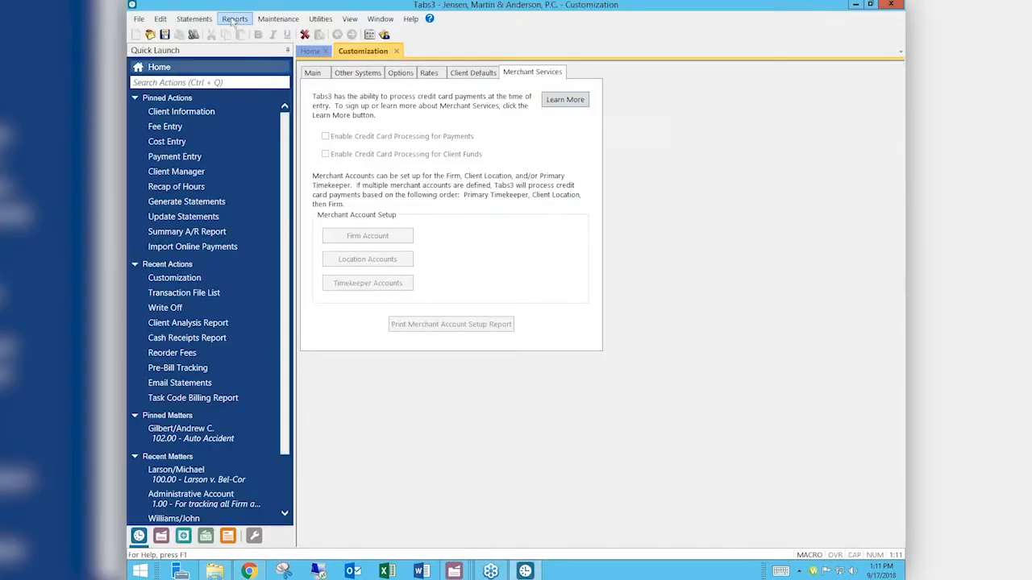
pyautogui.click(395, 50)
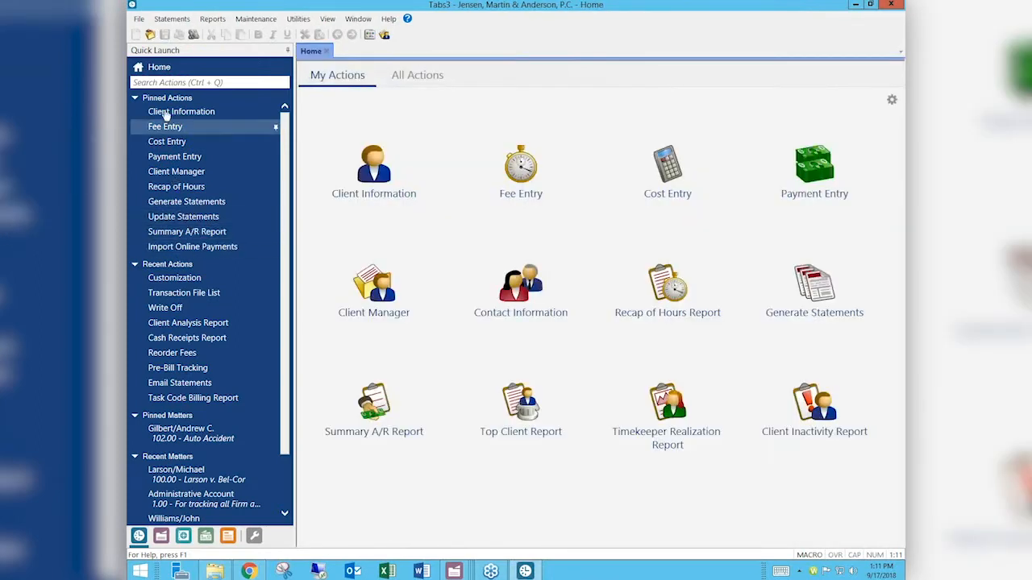
pyautogui.click(158, 82)
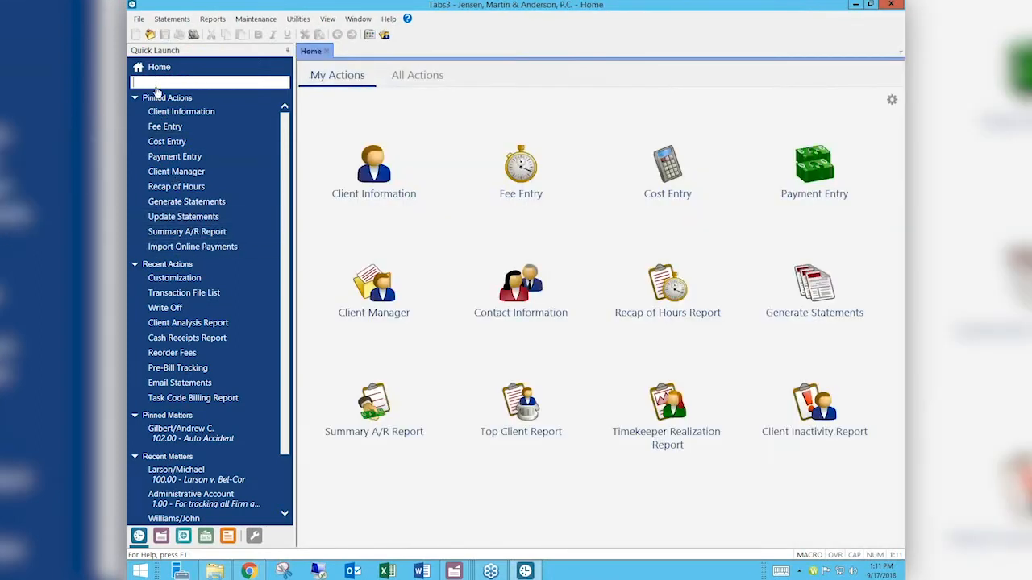
pyautogui.write('email templ')
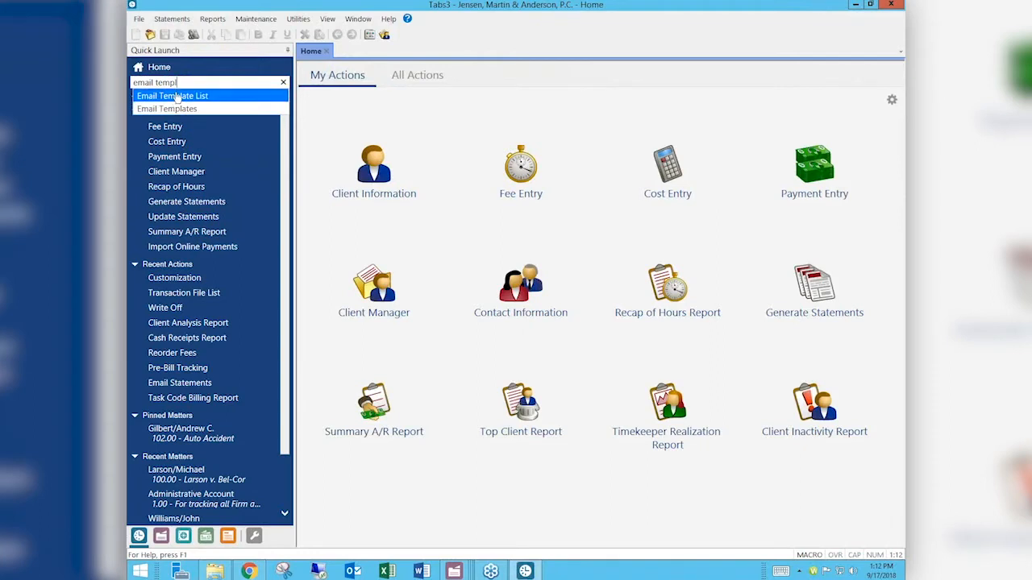
pyautogui.click(175, 97)
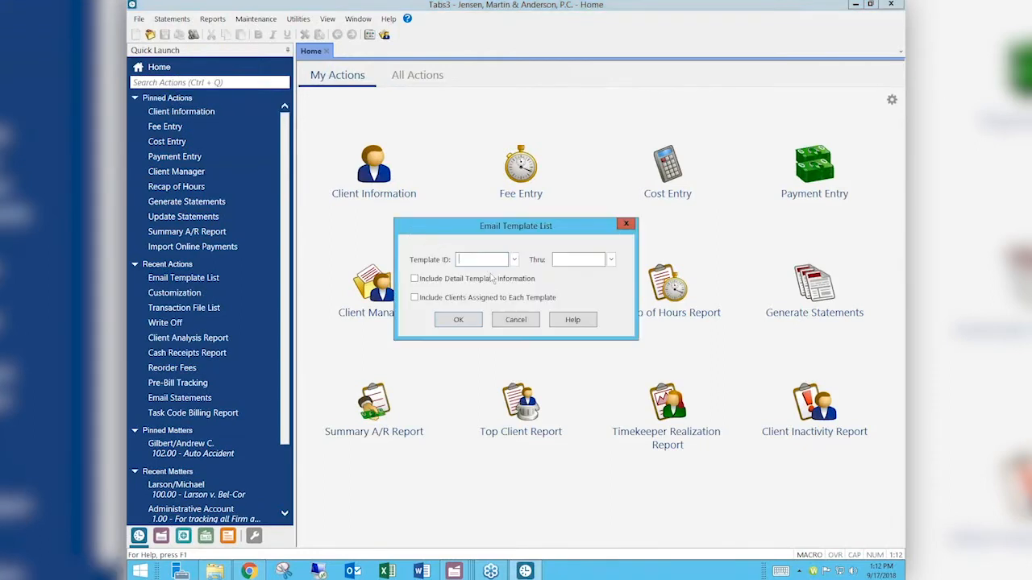
pyautogui.click(516, 319)
# Find and open Email Templates, and load the EXAMPLECK template.
pyautogui.click(157, 82)
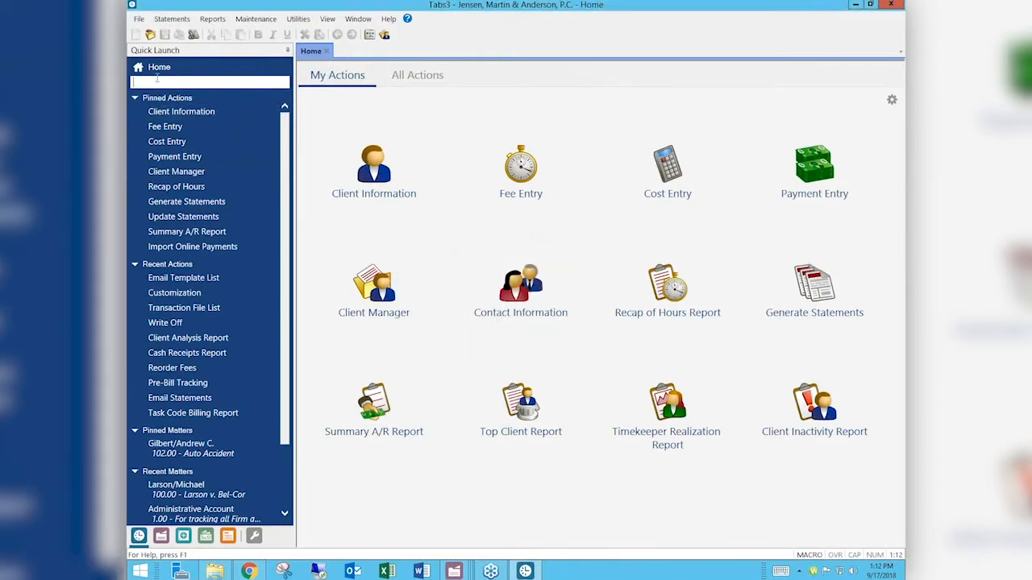
pyautogui.write('email templae')
pyautogui.press('BackSpace')
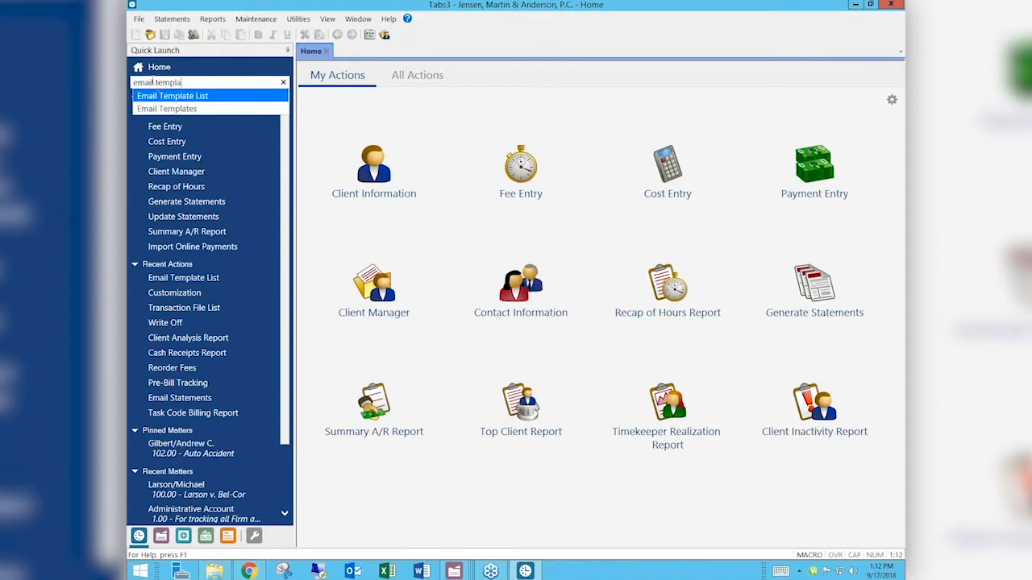
pyautogui.click(157, 111)
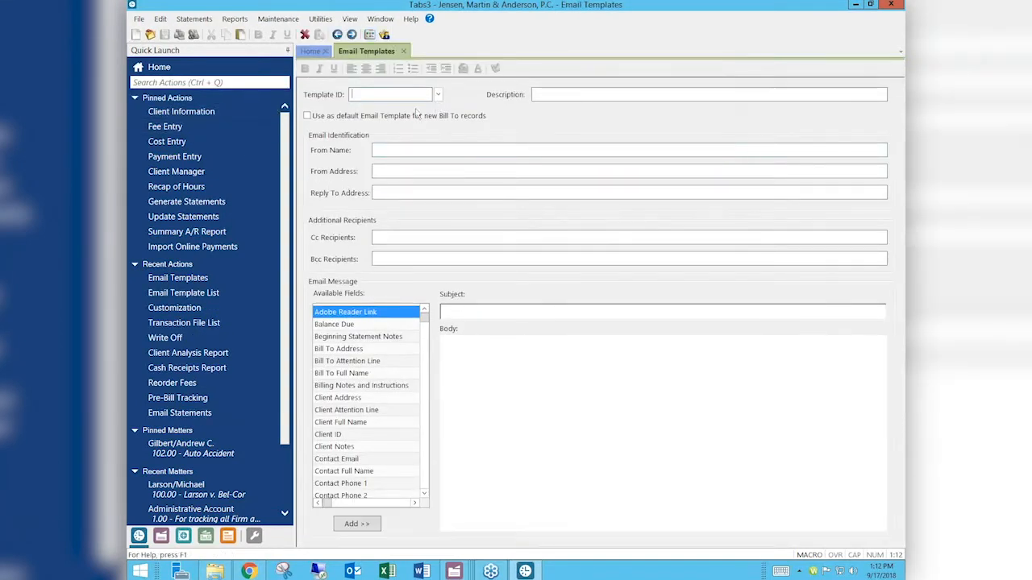
pyautogui.click(439, 95)
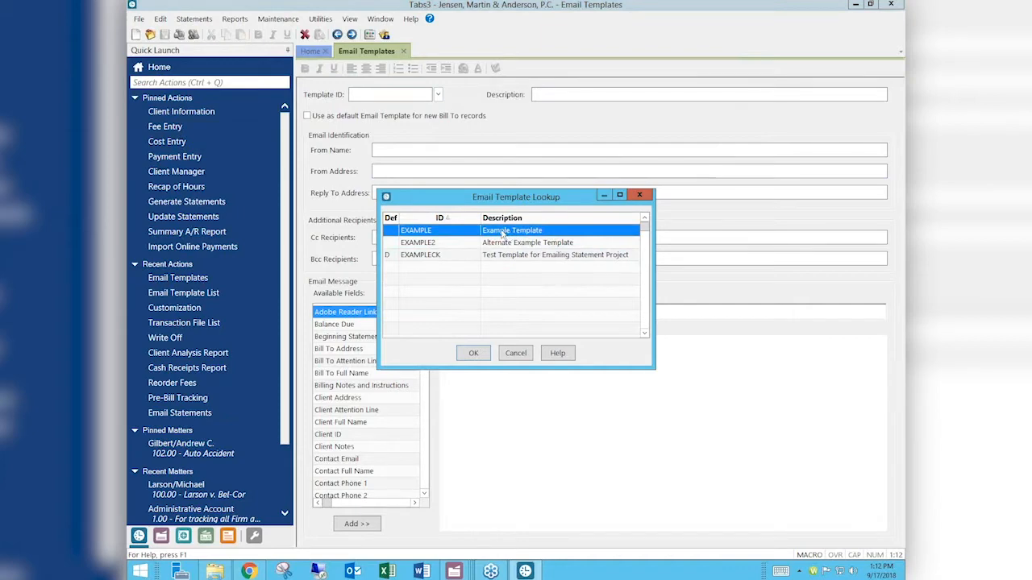
pyautogui.doubleClick(492, 256)
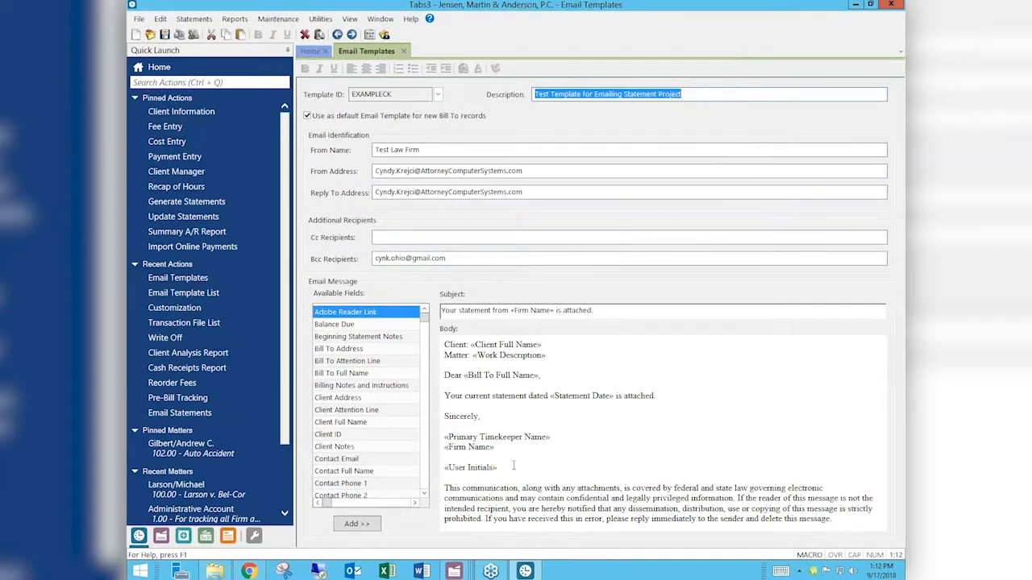
# Start a new paragraph, separated by a blank line, after the "Your current statement dated" sentence in the email body.
pyautogui.click(680, 396)
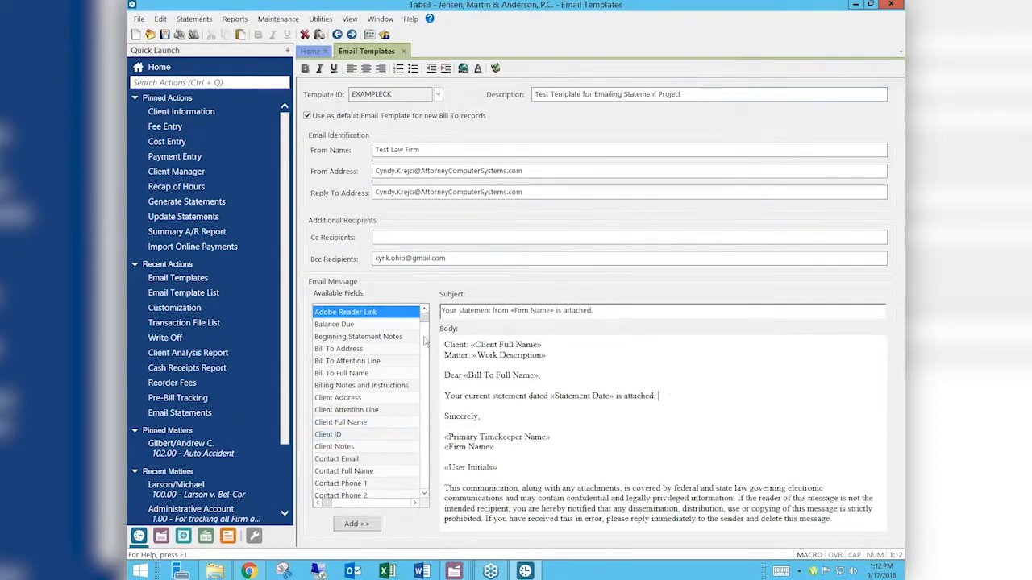
pyautogui.moveTo(425, 319); pyautogui.dragTo(425, 440)
pyautogui.moveTo(425, 407); pyautogui.dragTo(425, 385)
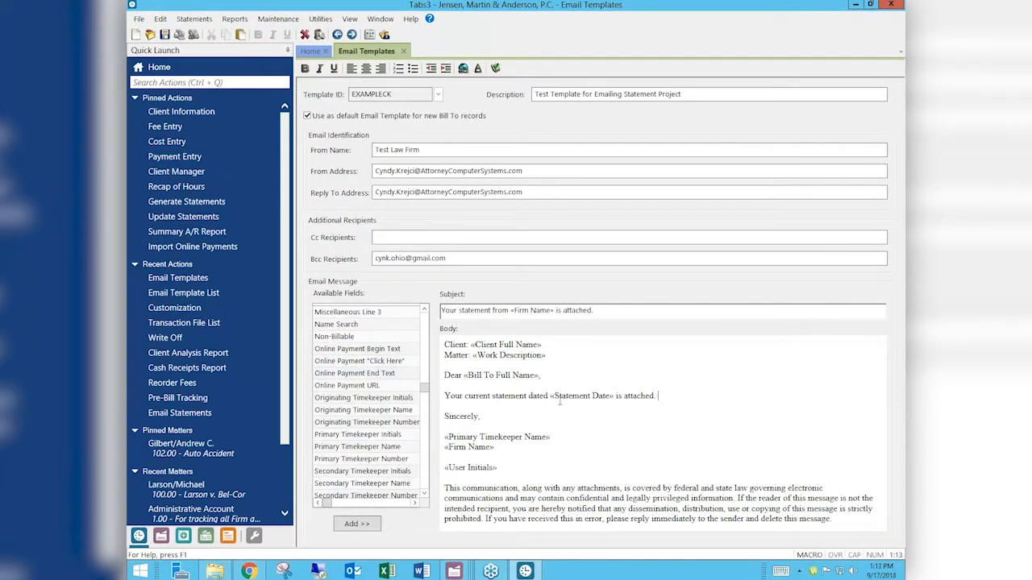
pyautogui.press('Return')
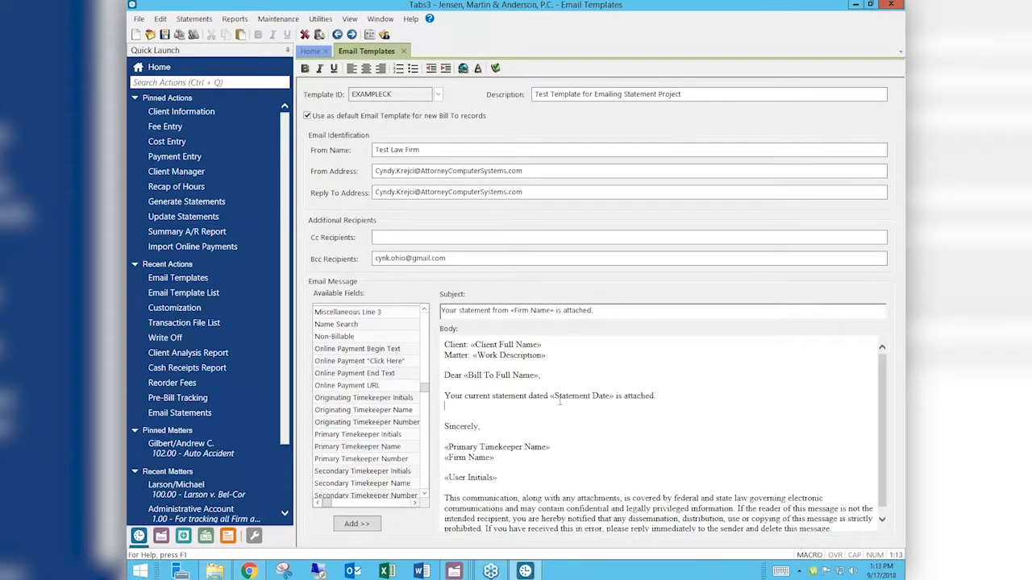
pyautogui.press('Return')
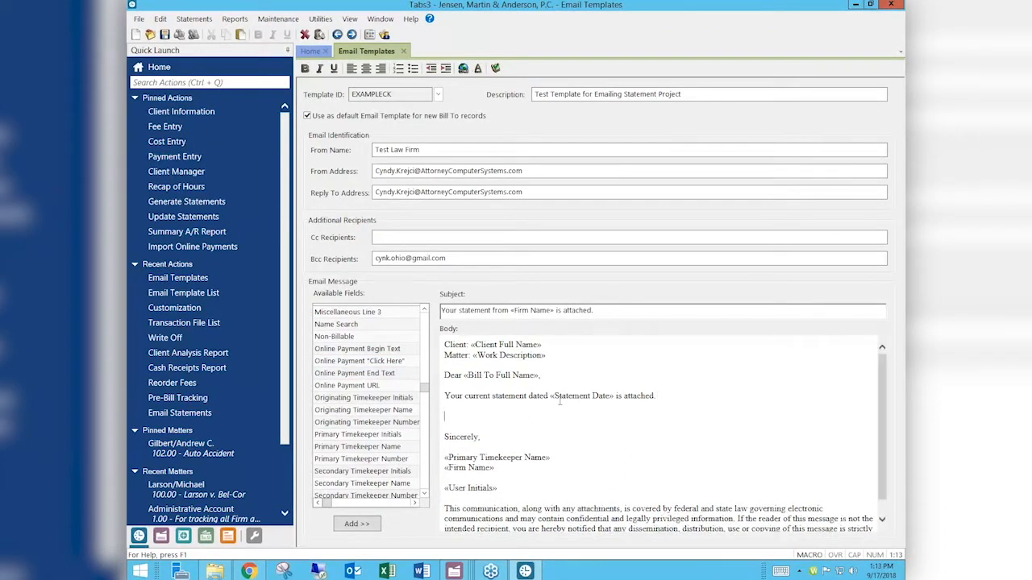
# Insert the Online Payment Begin Text, Online Payment "Click Here" and Online Payment End Text fields side by side in the new paragraph.
pyautogui.click(358, 353)
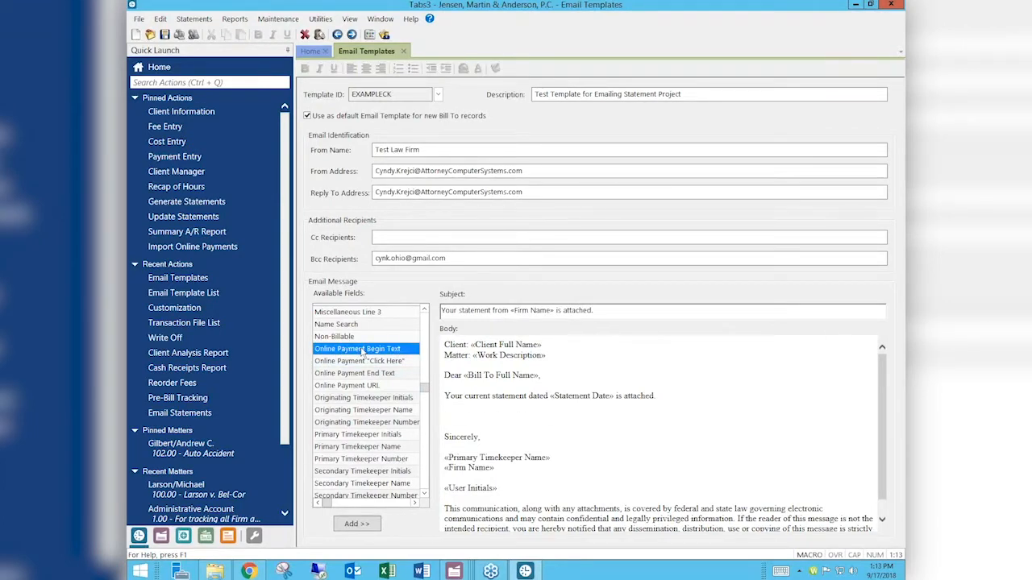
pyautogui.doubleClick(362, 352)
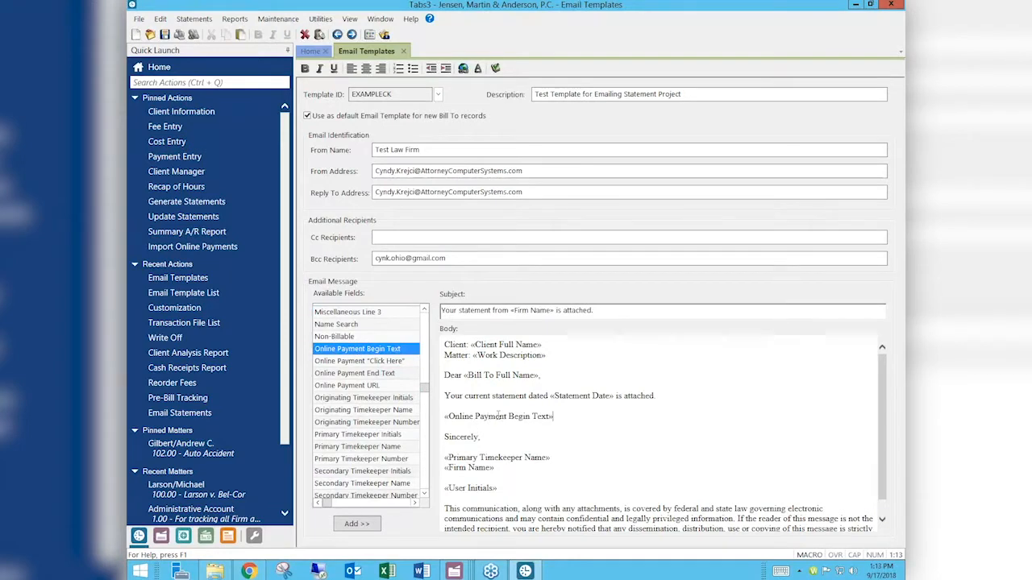
pyautogui.doubleClick(372, 362)
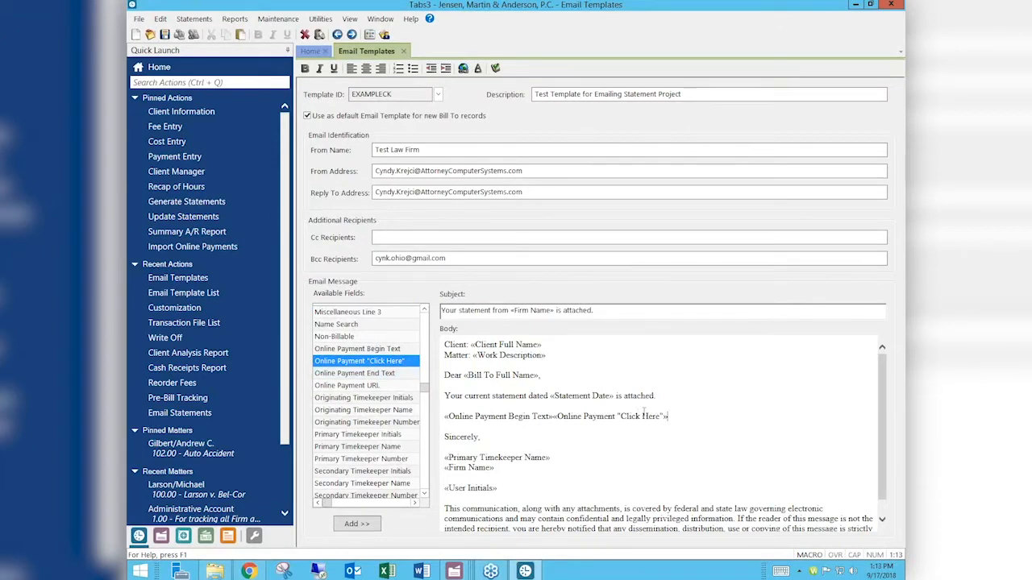
pyautogui.doubleClick(377, 374)
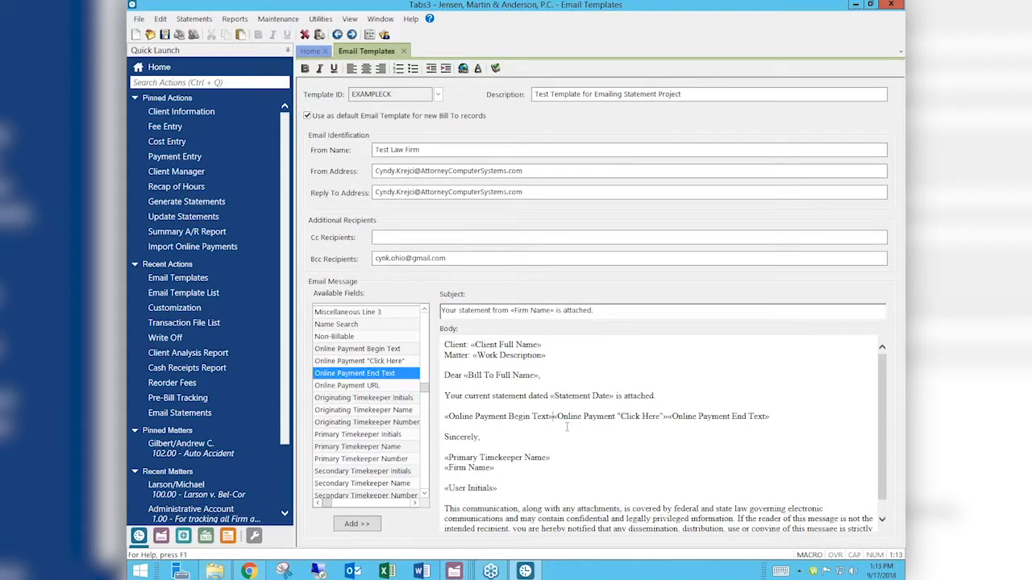
# Add the text "To pay statement online: " between the Online Payment Begin Text and Online Payment "Click Here" fields.
pyautogui.write('To pay st')
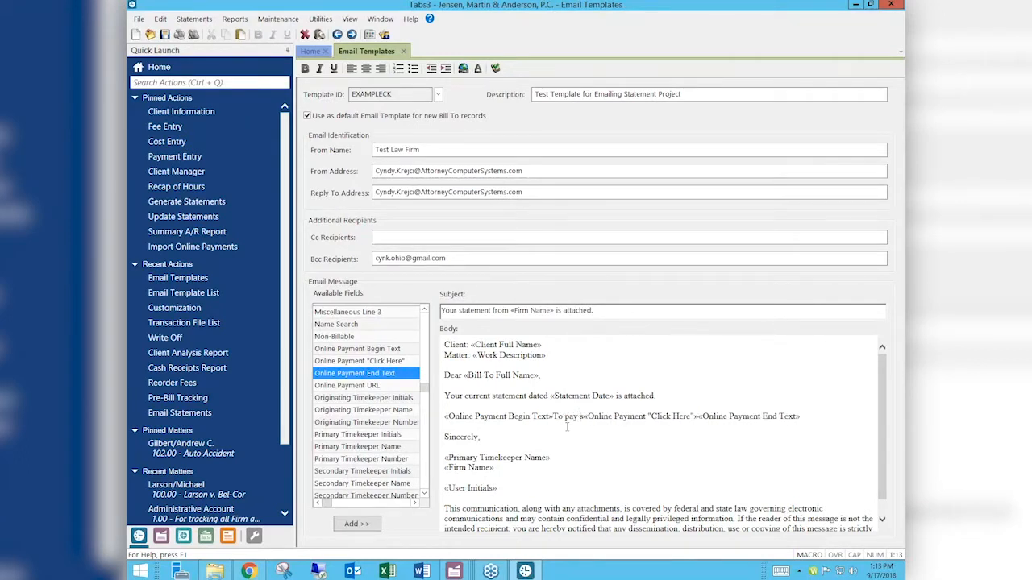
pyautogui.write('atmen')
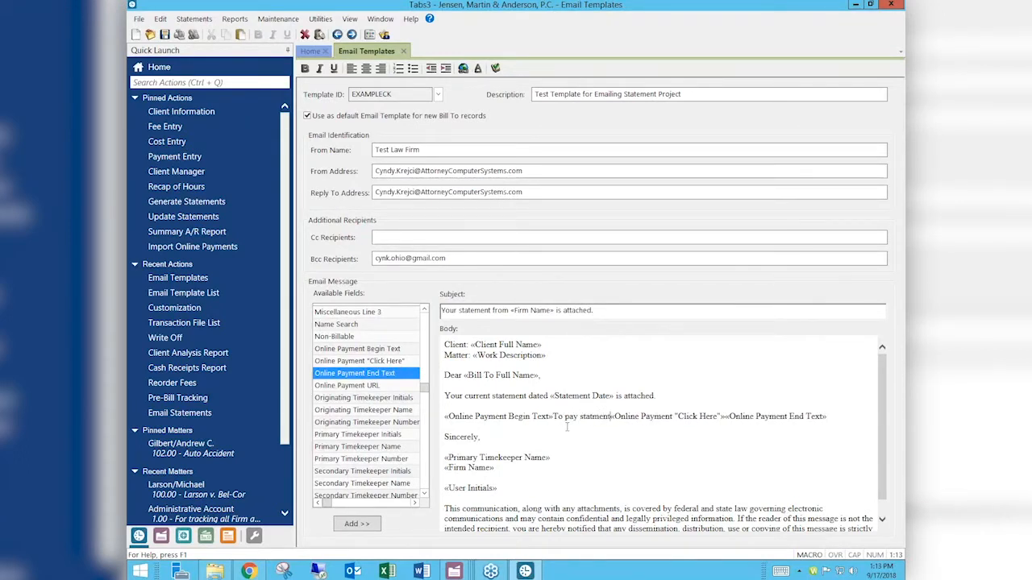
pyautogui.press('BackSpace')
pyautogui.press('BackSpace')
pyautogui.press('BackSpace')
pyautogui.press('BackSpace')
pyautogui.write('tement online')
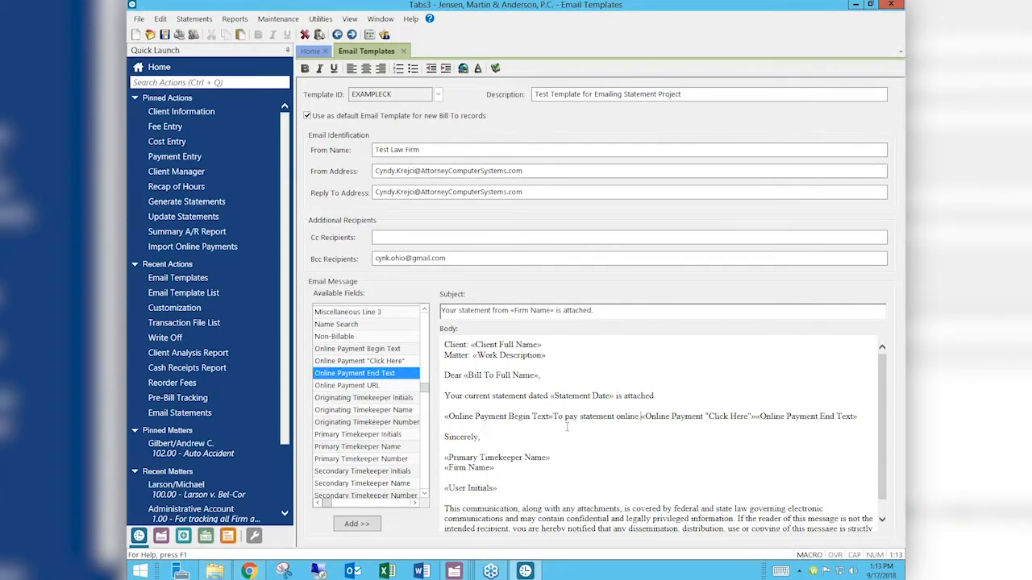
pyautogui.press('BackSpace')
pyautogui.write(':')
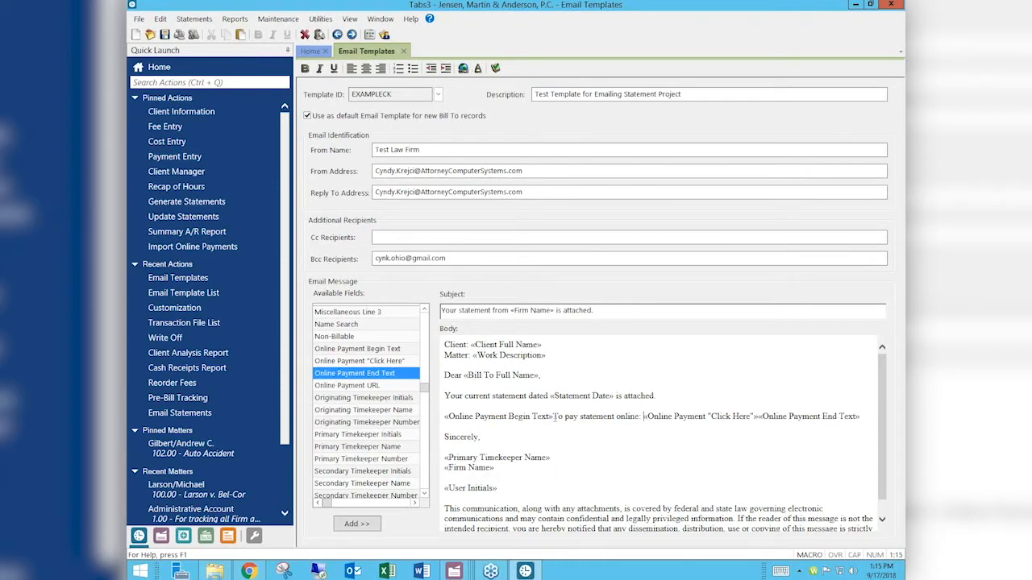
# Select the whole online payment line in the email body, from the Begin Text field through the End Text field.
pyautogui.click(444, 418)
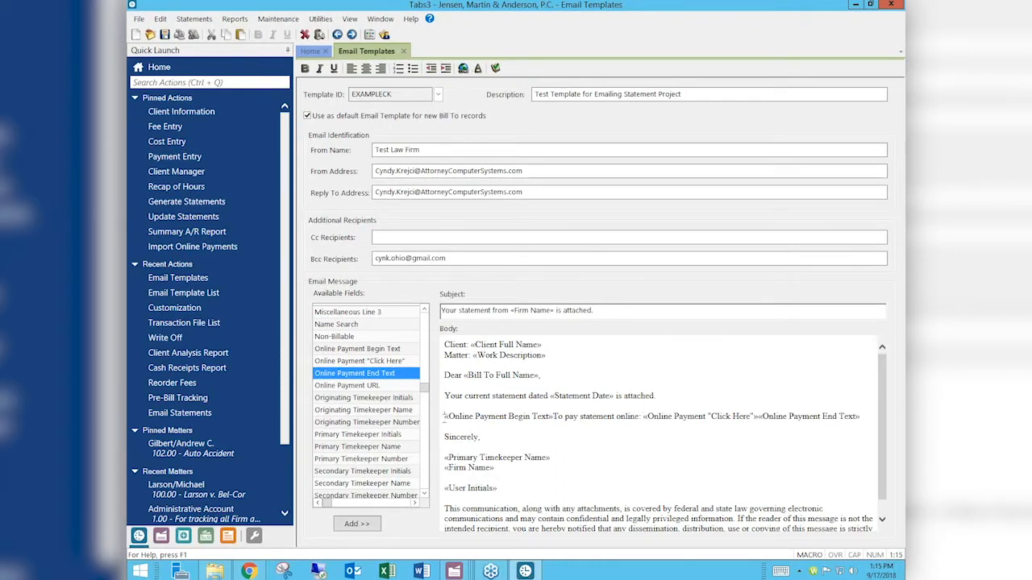
pyautogui.click(861, 417)
pyautogui.moveTo(445, 416); pyautogui.dragTo(864, 417)
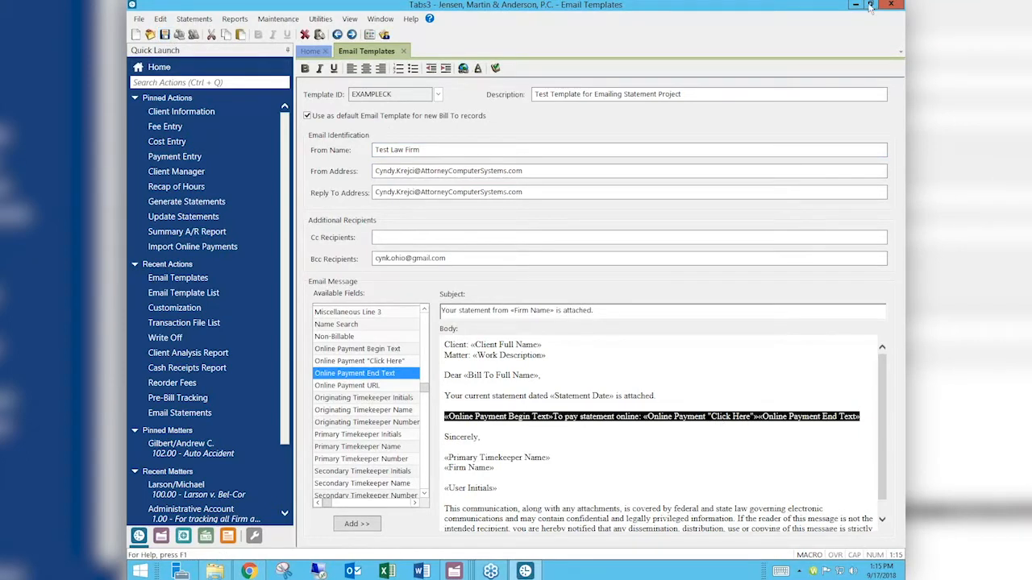
# Close the Email Templates editor and return to the Home page.
pyautogui.click(403, 51)
pyautogui.click(552, 309)
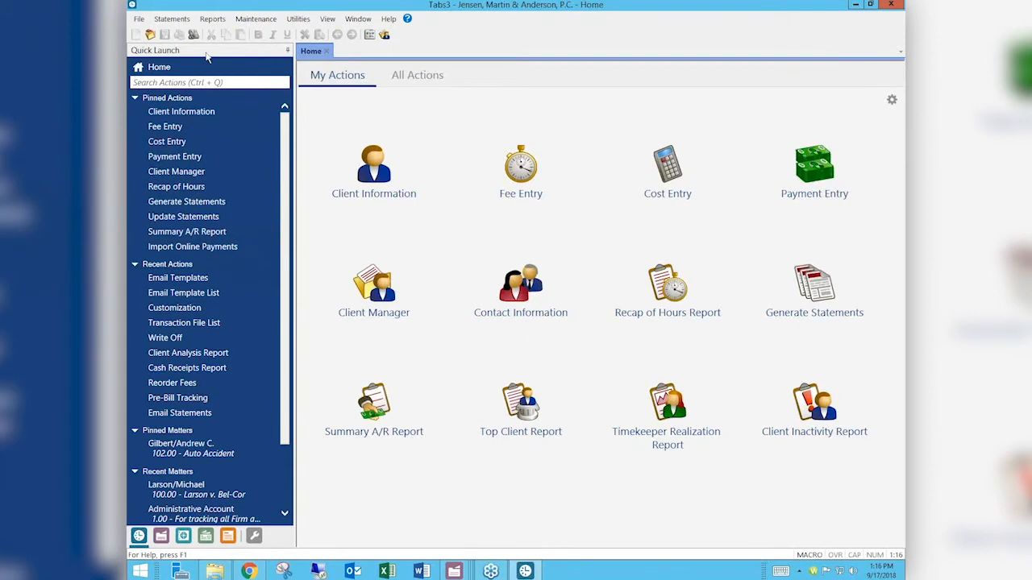
# Run the import of online payments and dismiss its message.
pyautogui.click(257, 19)
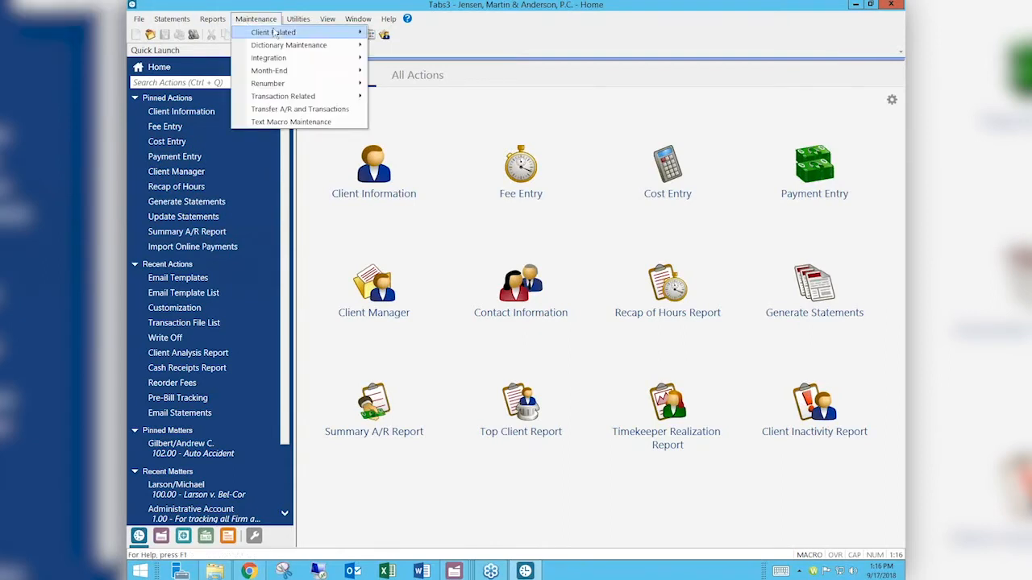
pyautogui.moveTo(273, 33)
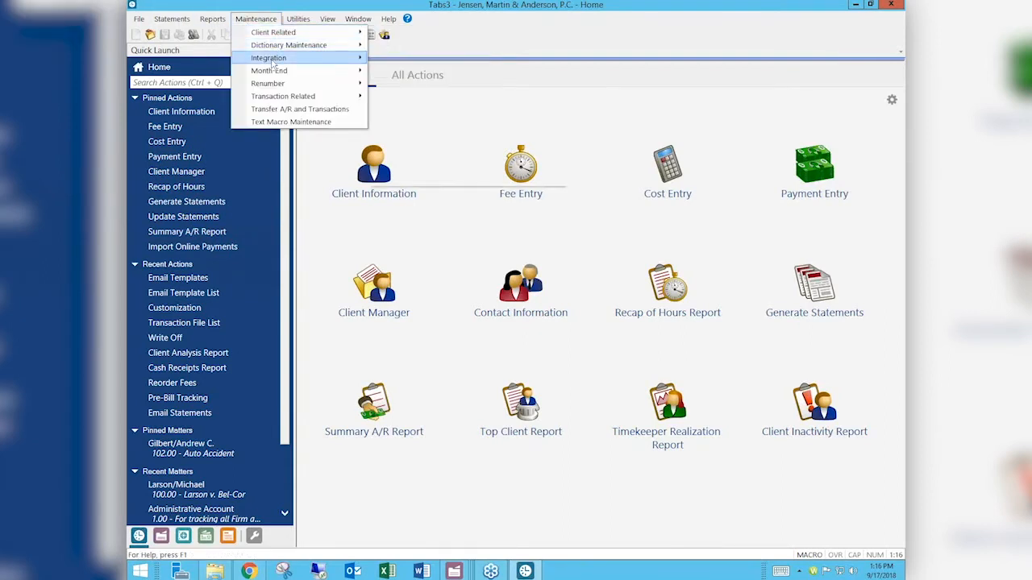
pyautogui.moveTo(274, 58)
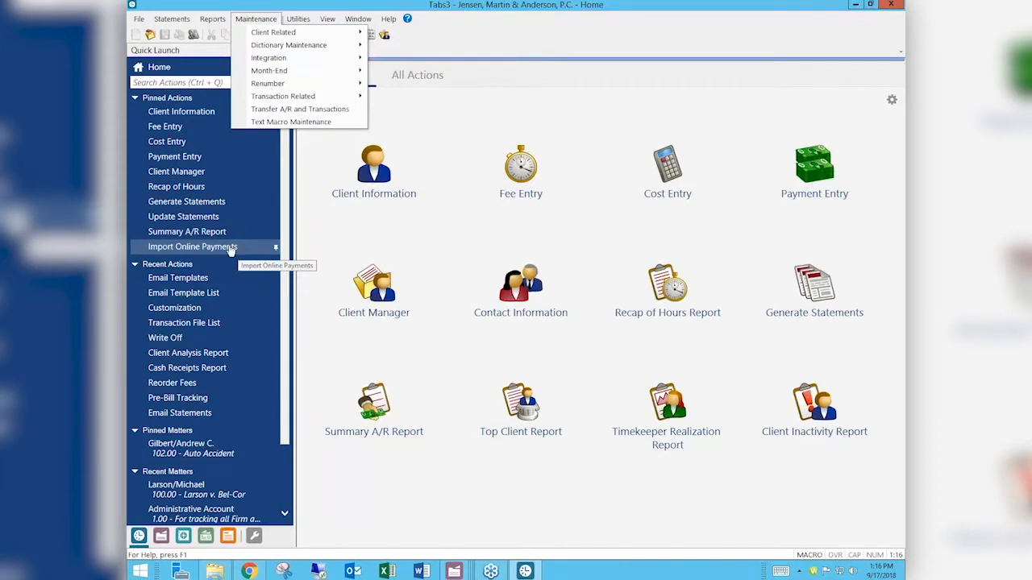
pyautogui.click(239, 248)
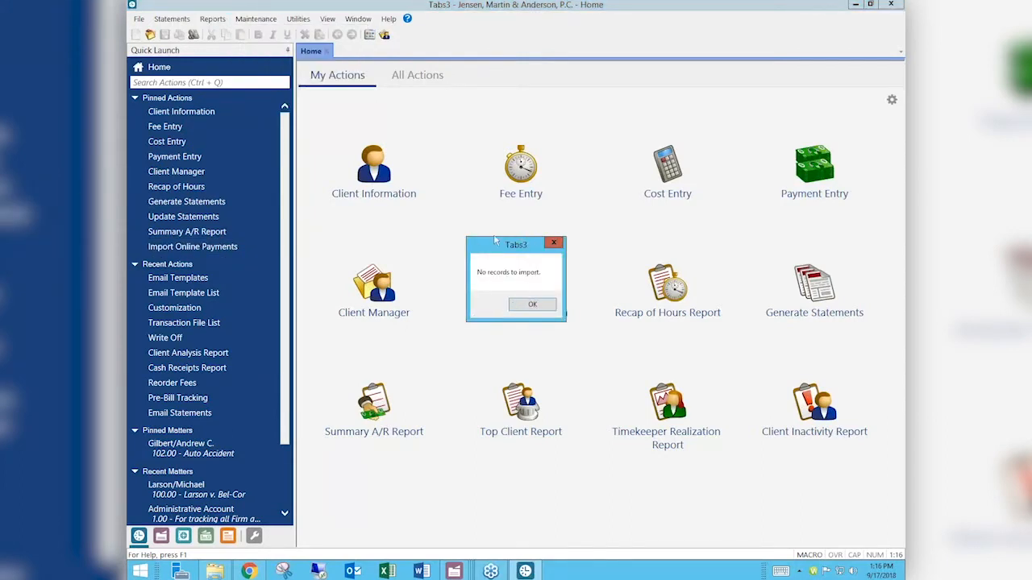
pyautogui.click(532, 304)
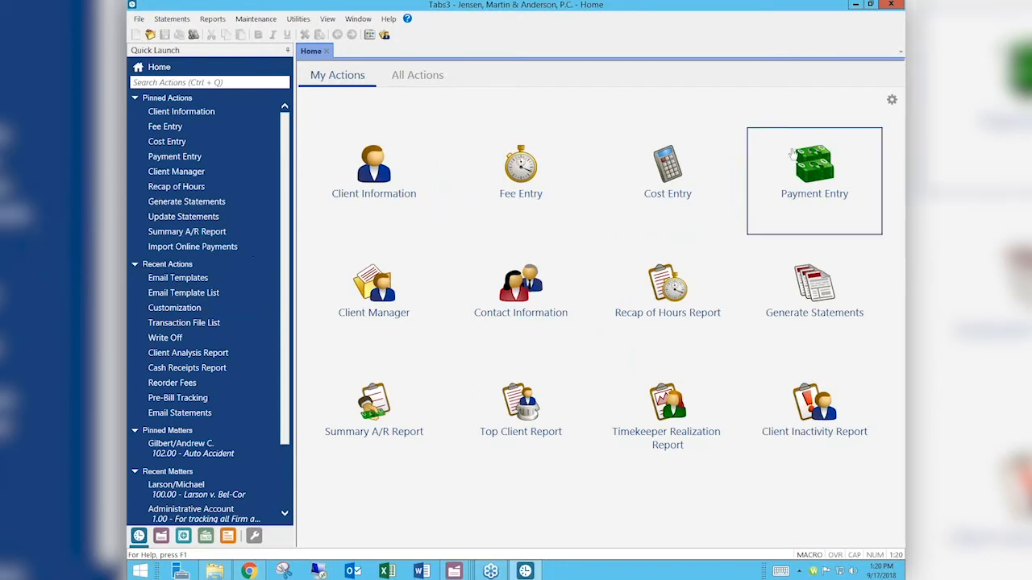
# Start a new regular payment of 10,000.00 for the preselected client, accepting the default date, Tcode 900 and no statement number.
pyautogui.click(817, 168)
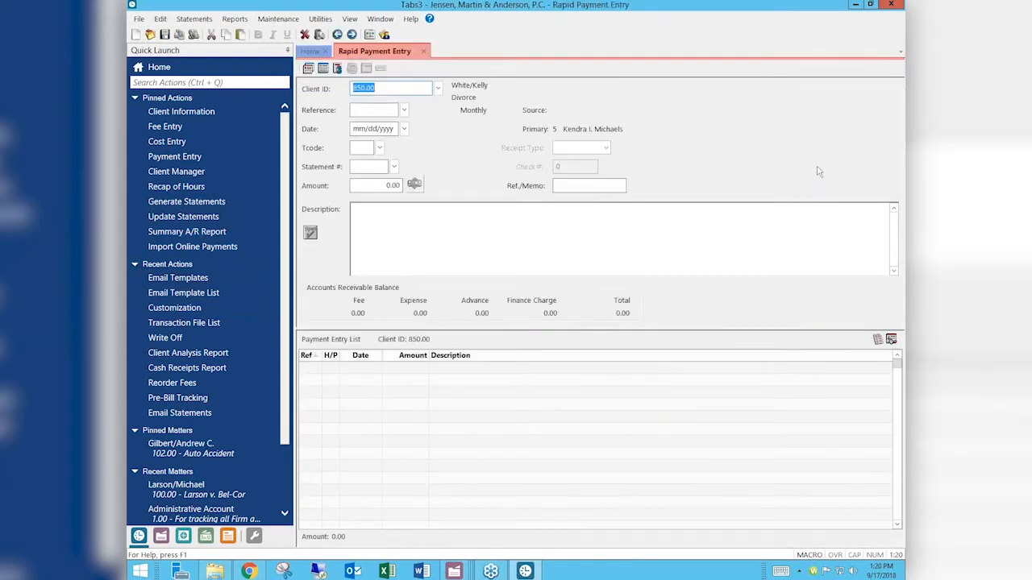
pyautogui.press('Tab')
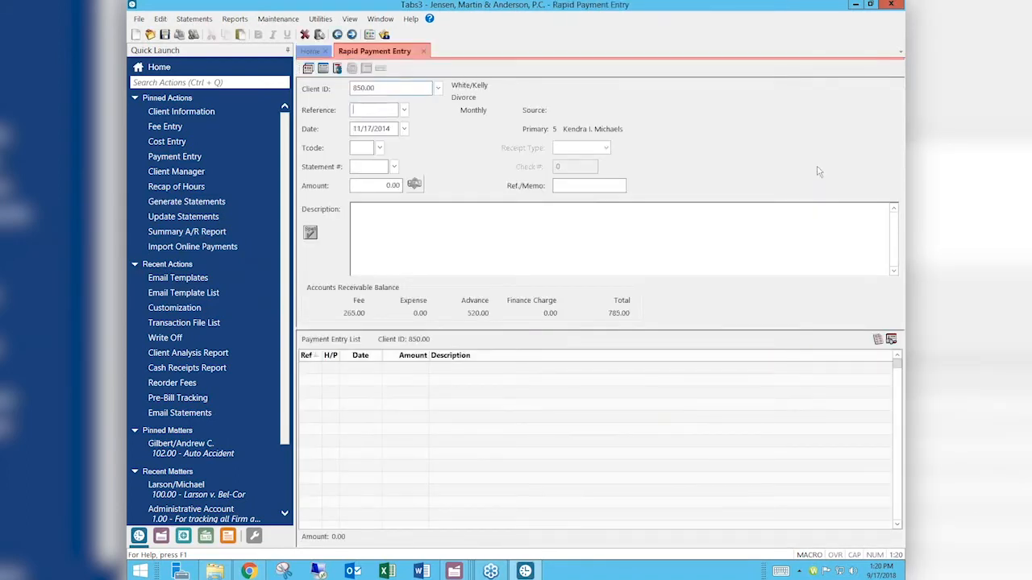
pyautogui.press('Tab')
pyautogui.press('Tab')
pyautogui.press('Tab')
pyautogui.press('Tab')
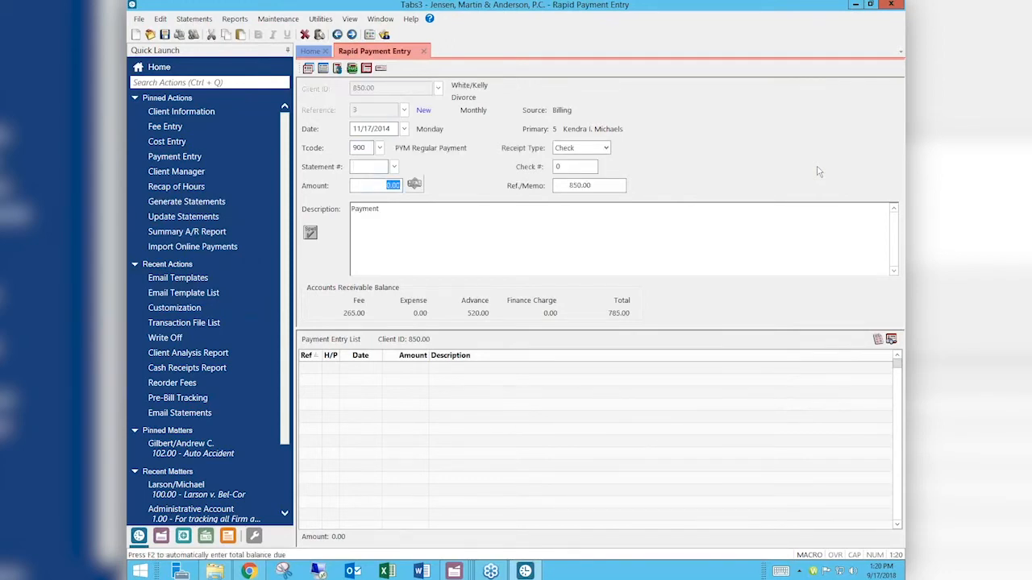
pyautogui.write('10,000')
pyautogui.click(521, 224)
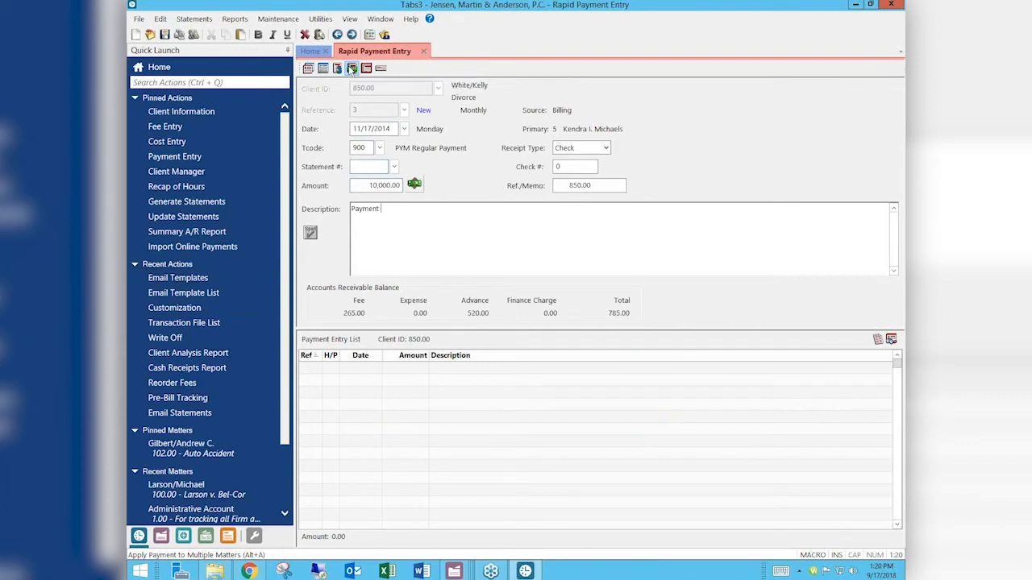
# Open the payment's allocation across multiple matters, declining to enter a check number.
pyautogui.click(352, 68)
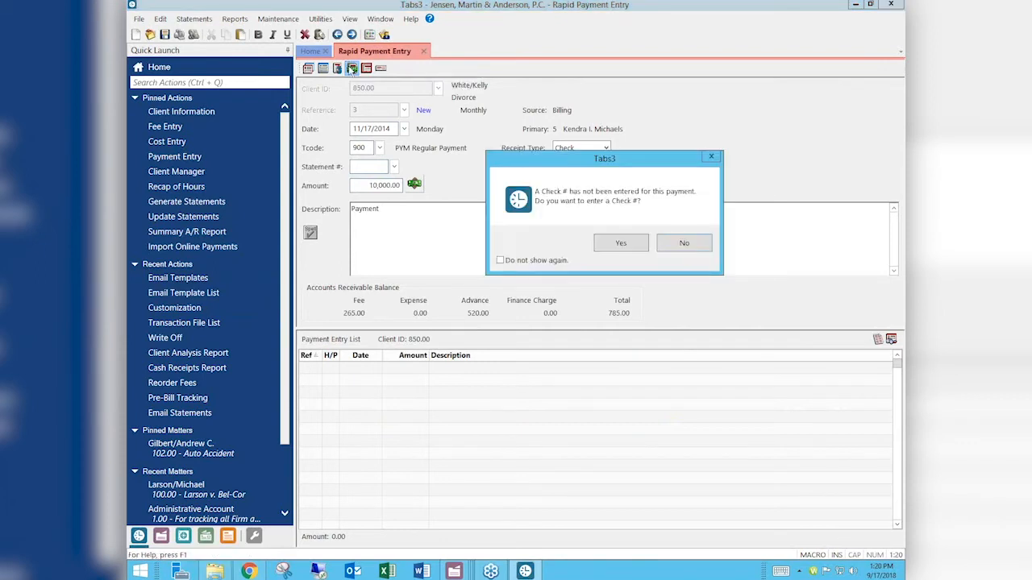
pyautogui.click(685, 245)
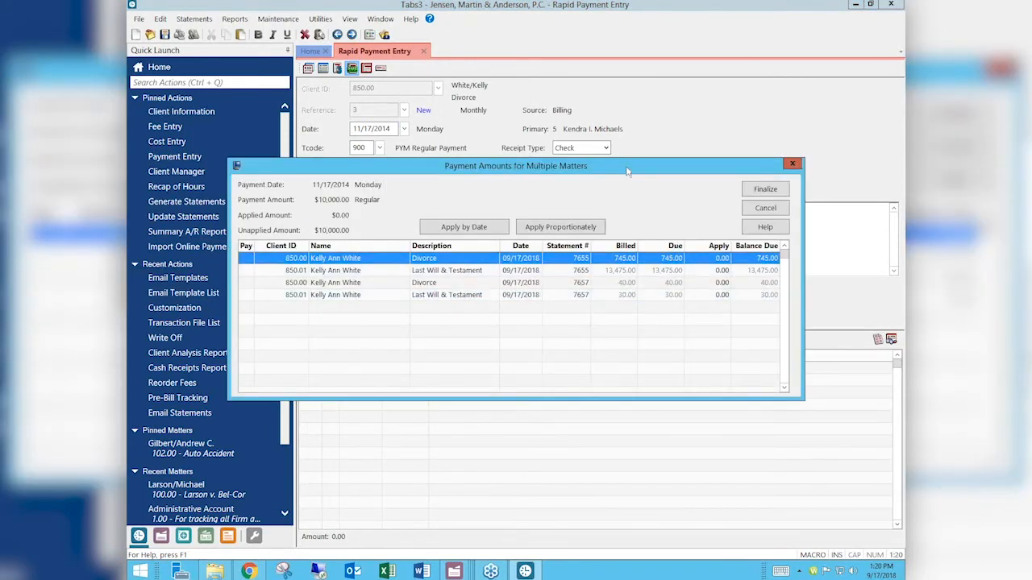
pyautogui.moveTo(627, 171); pyautogui.dragTo(658, 160)
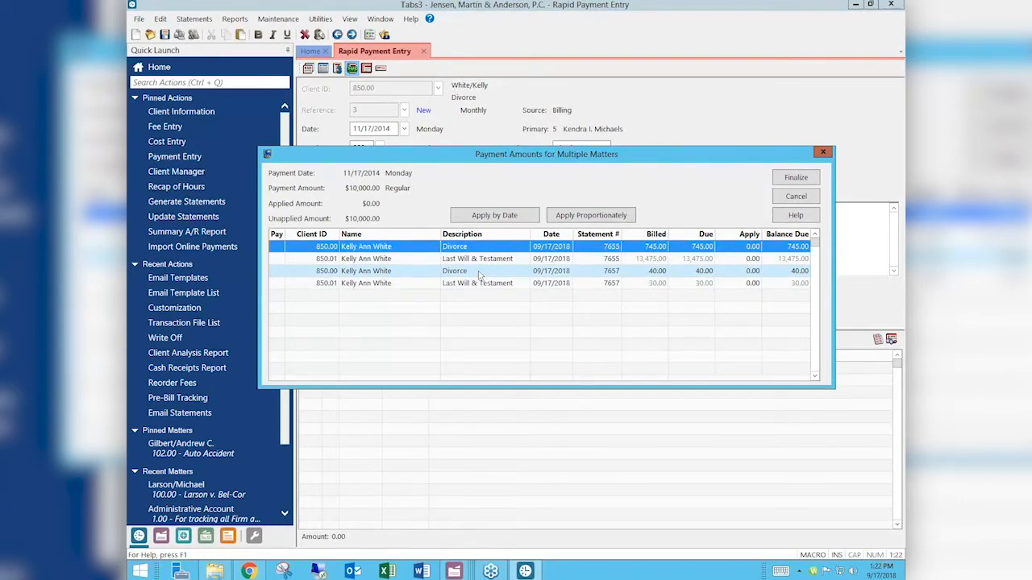
# Compare allocating the payment by date and proportionately across the outstanding statements, leaving it applied by date.
pyautogui.click(495, 219)
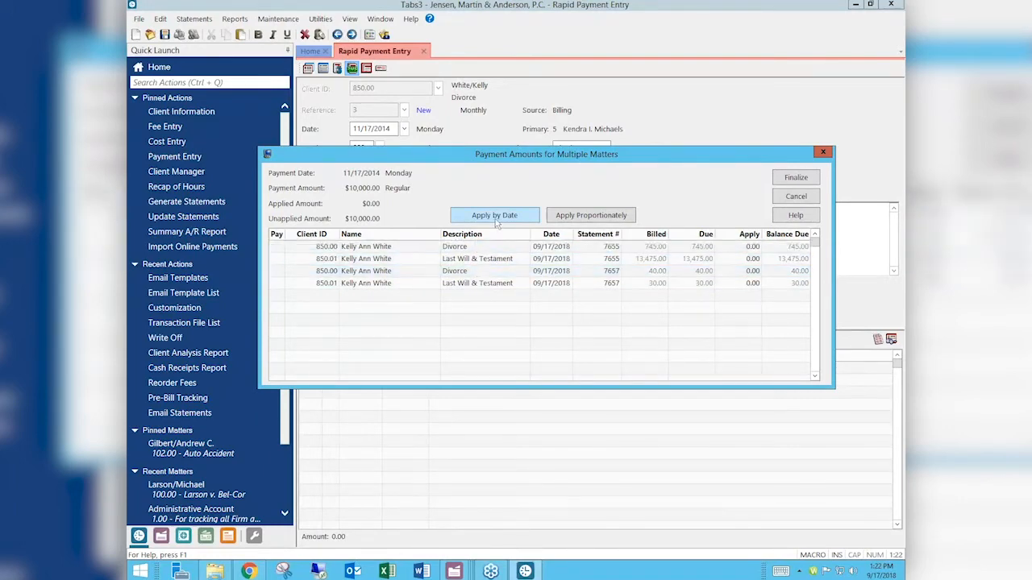
pyautogui.click(599, 219)
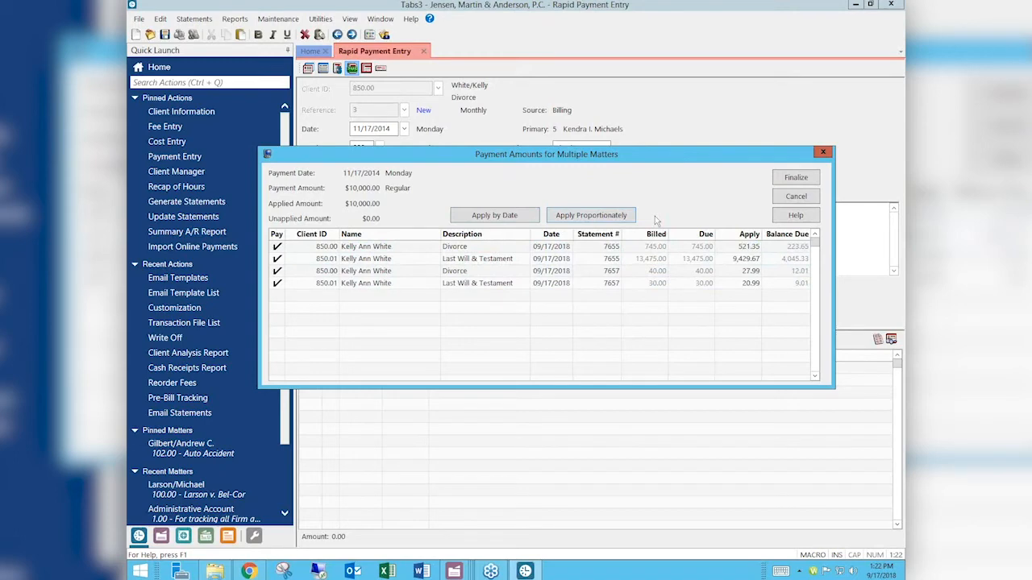
pyautogui.click(502, 216)
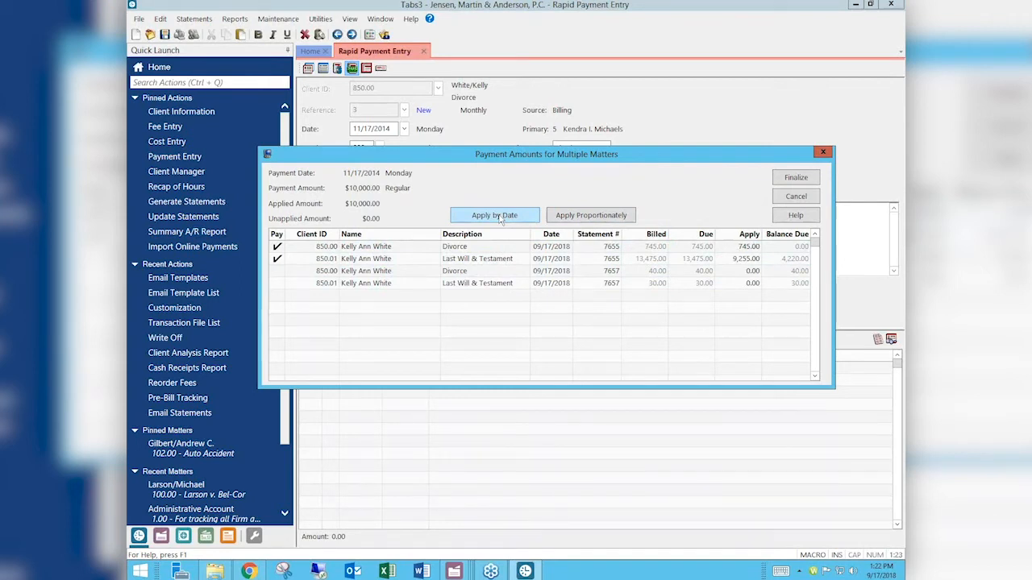
pyautogui.click(593, 216)
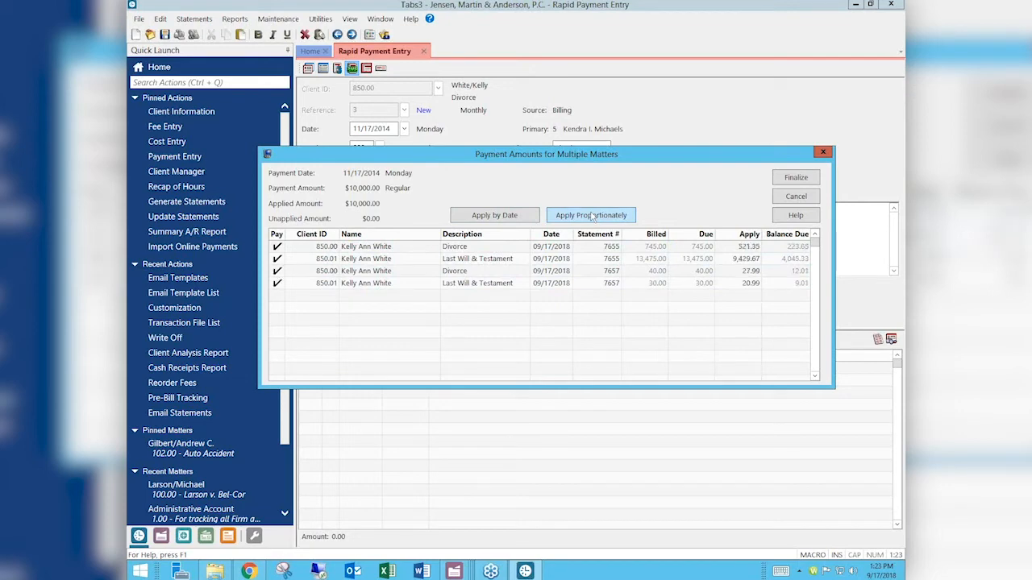
pyautogui.click(512, 218)
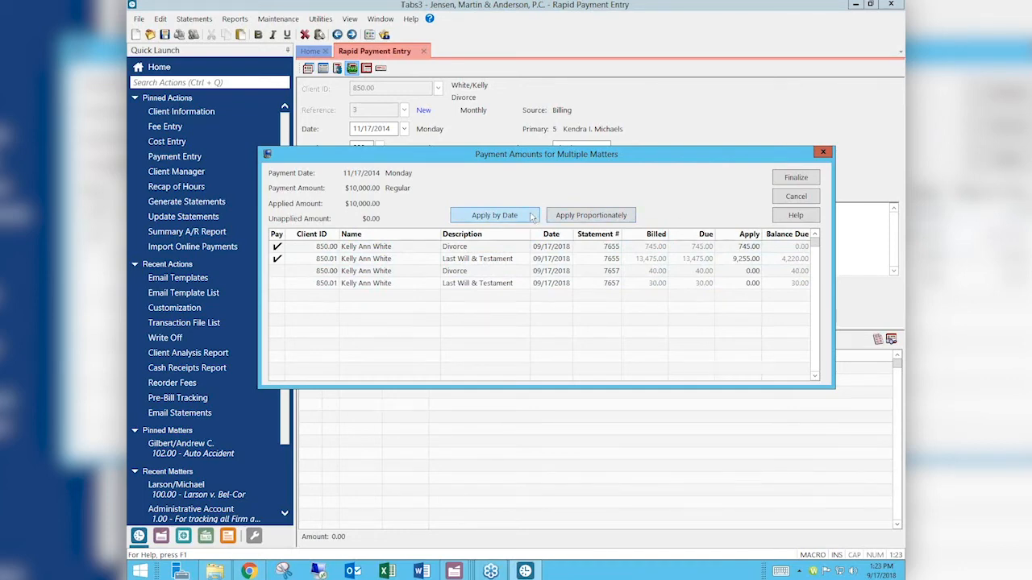
pyautogui.click(735, 246)
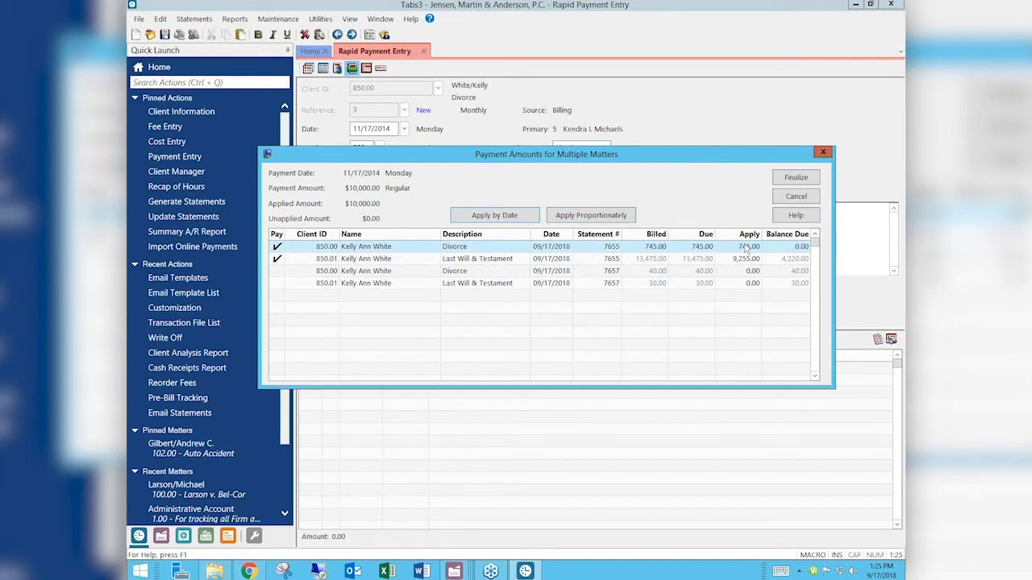
# Switch to a new Google Chrome window and open the attorneycomputersystems.com home page.
pyautogui.rightClick(250, 571)
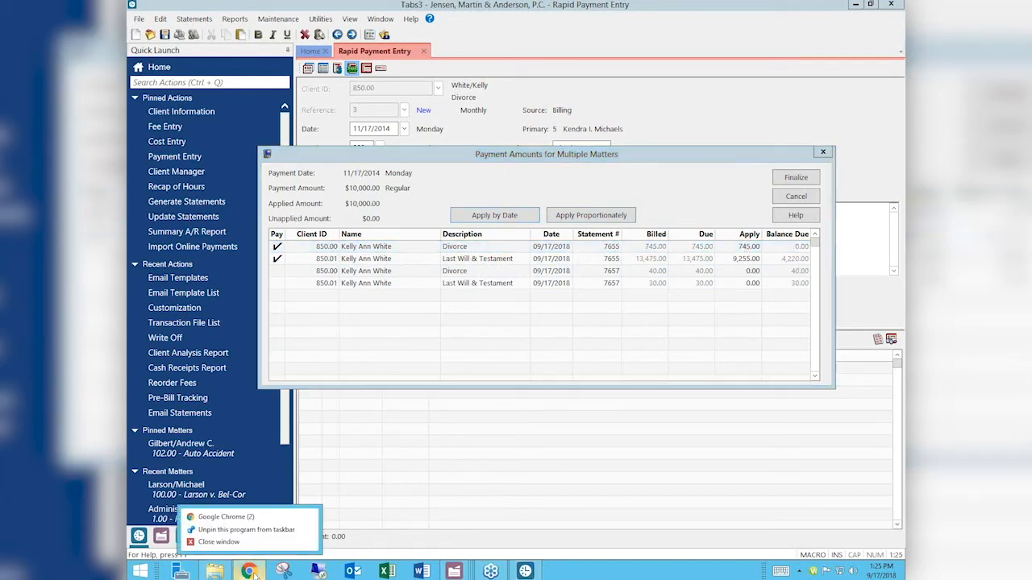
pyautogui.click(252, 521)
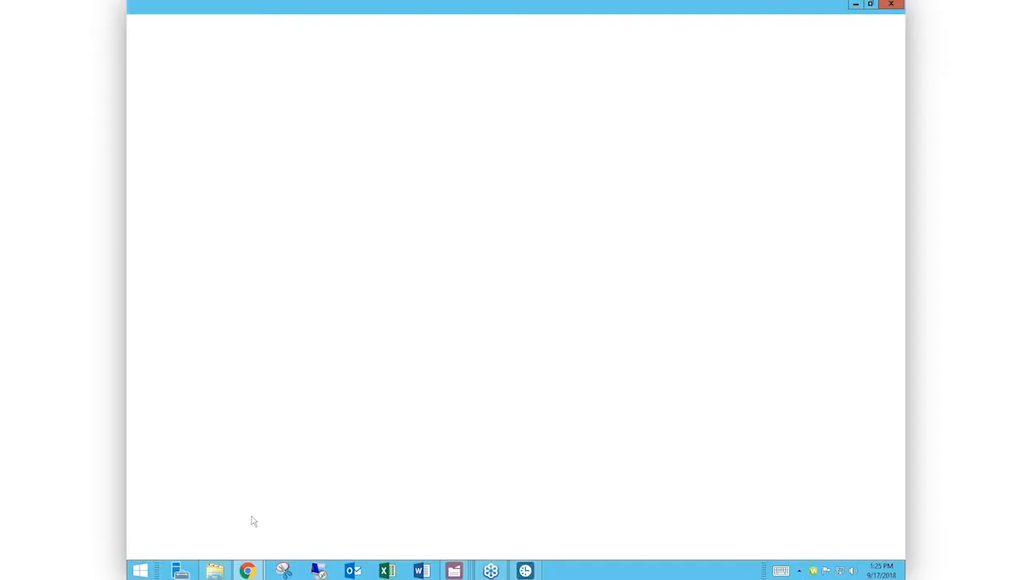
pyautogui.write('att')
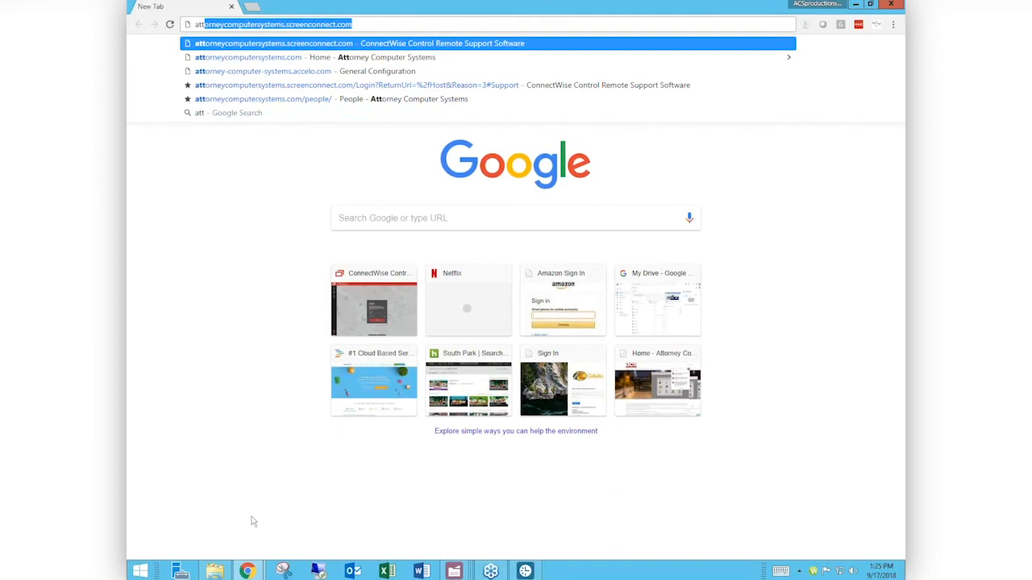
pyautogui.press('Down')
pyautogui.press('Return')
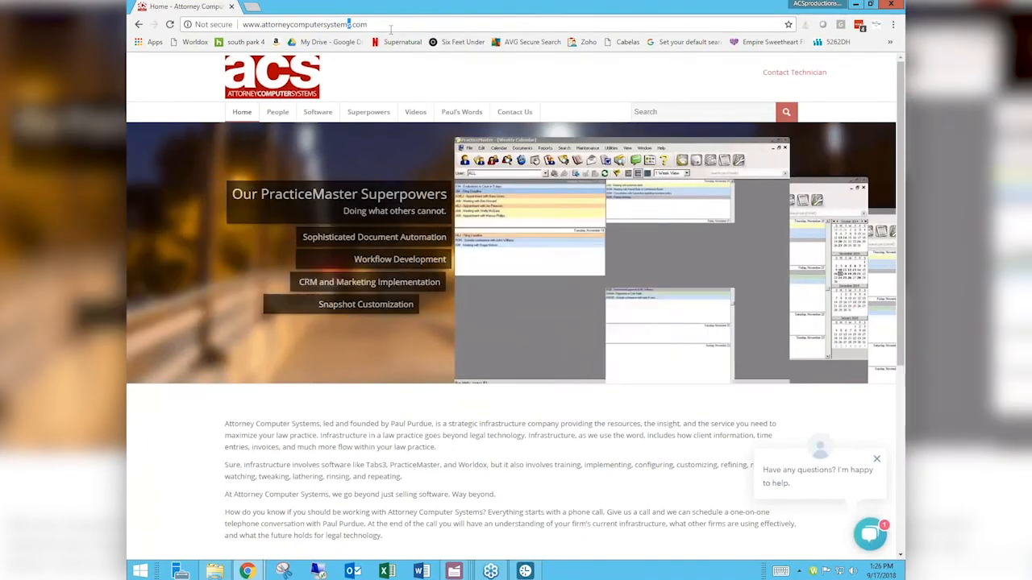
# Open the Tabs3 Virtual User Group Meetings page from the site's videos and look through the listed sessions.
pyautogui.click(416, 113)
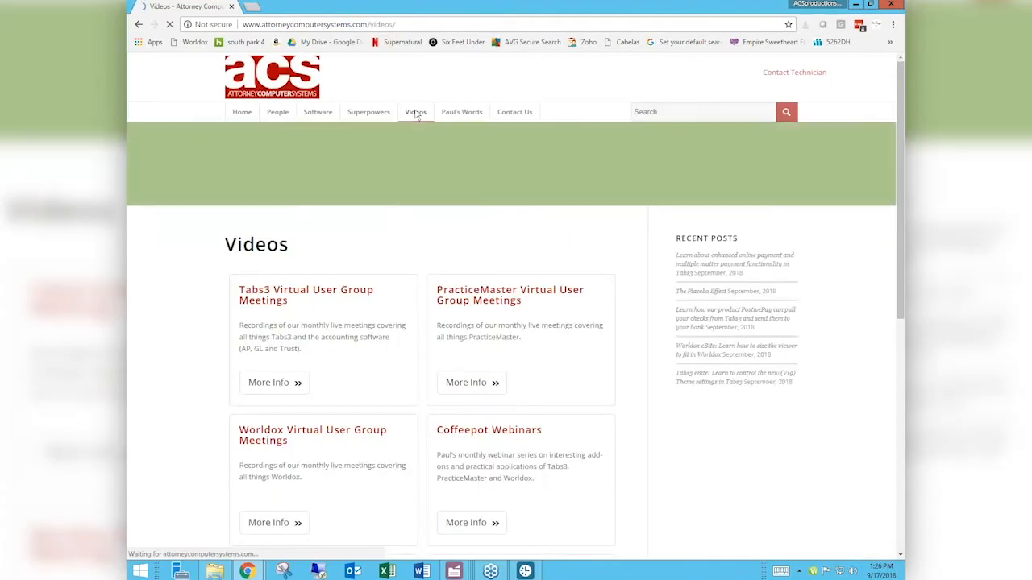
pyautogui.scroll(-2, 416, 115)
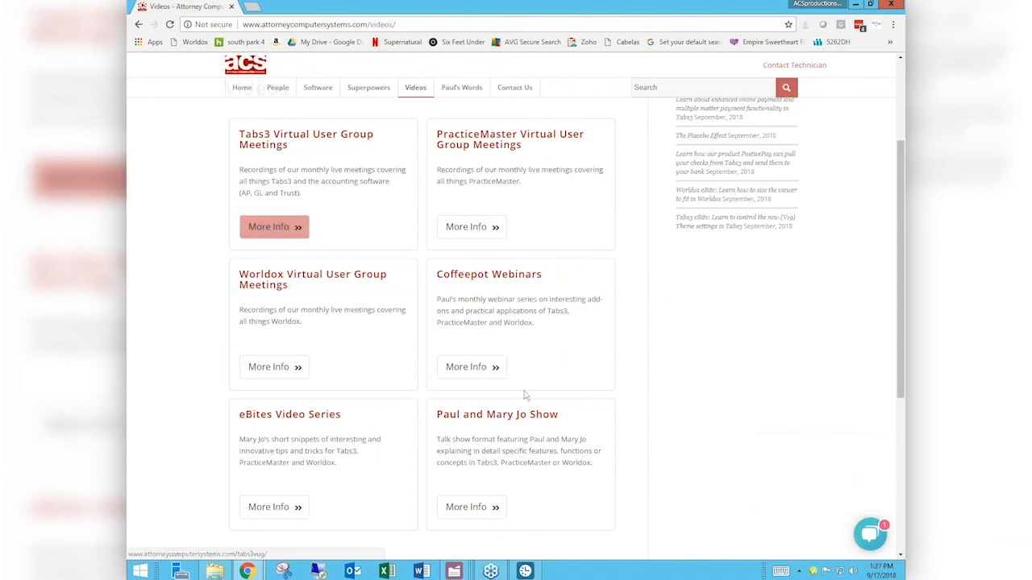
pyautogui.click(266, 233)
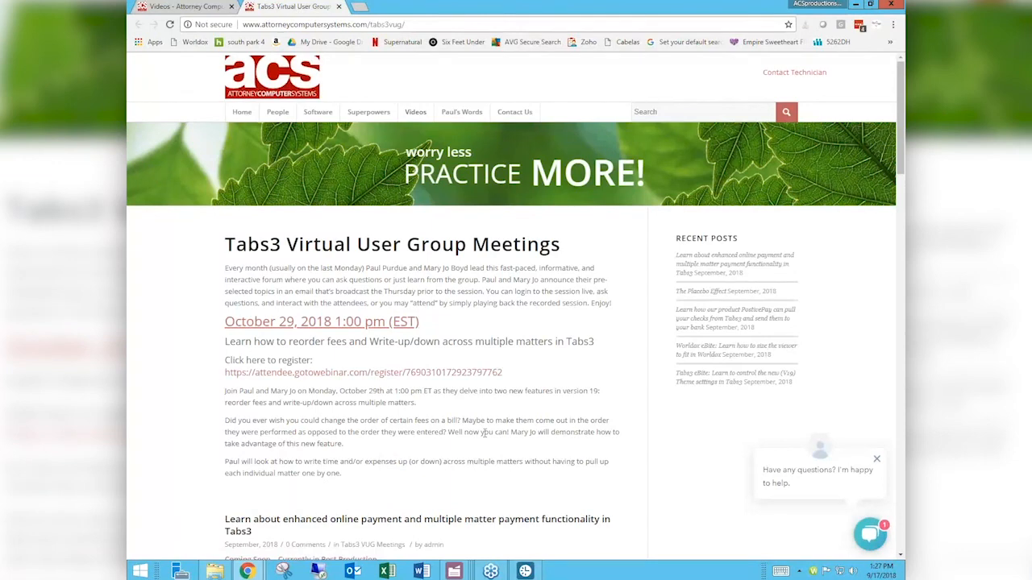
pyautogui.scroll(-1, 484, 437)
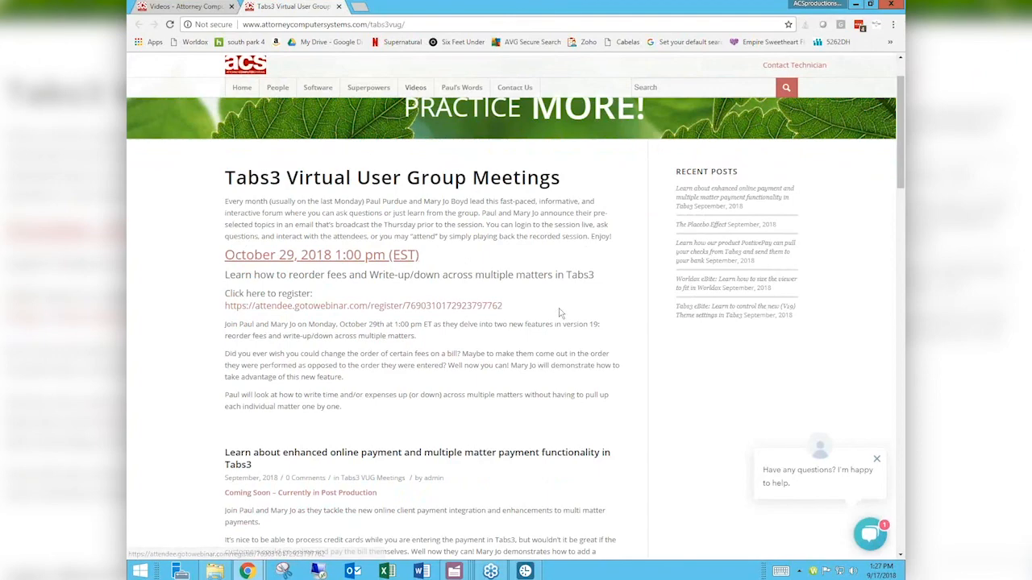
pyautogui.scroll(-3, 561, 313)
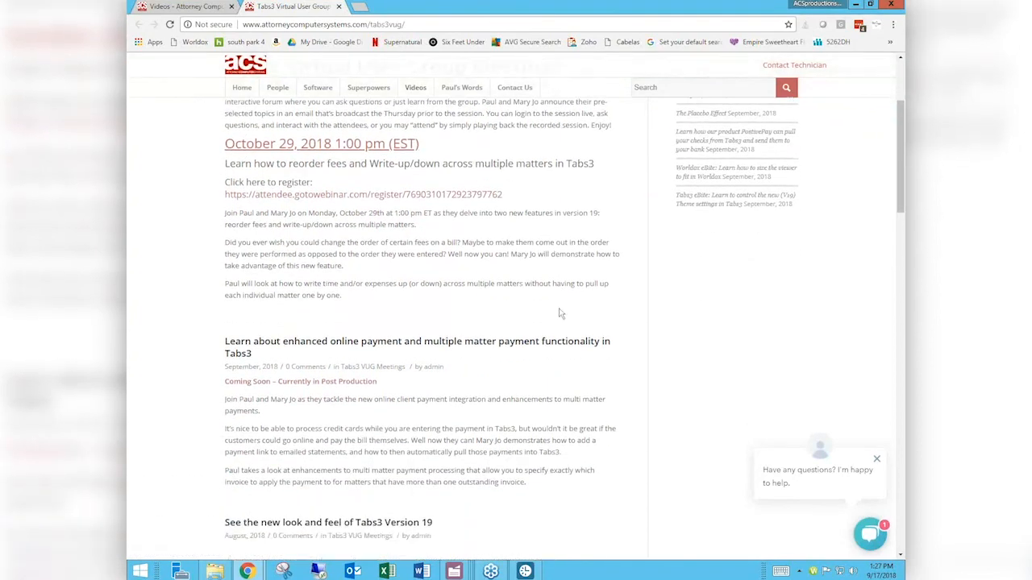
pyautogui.scroll(-4, 560, 313)
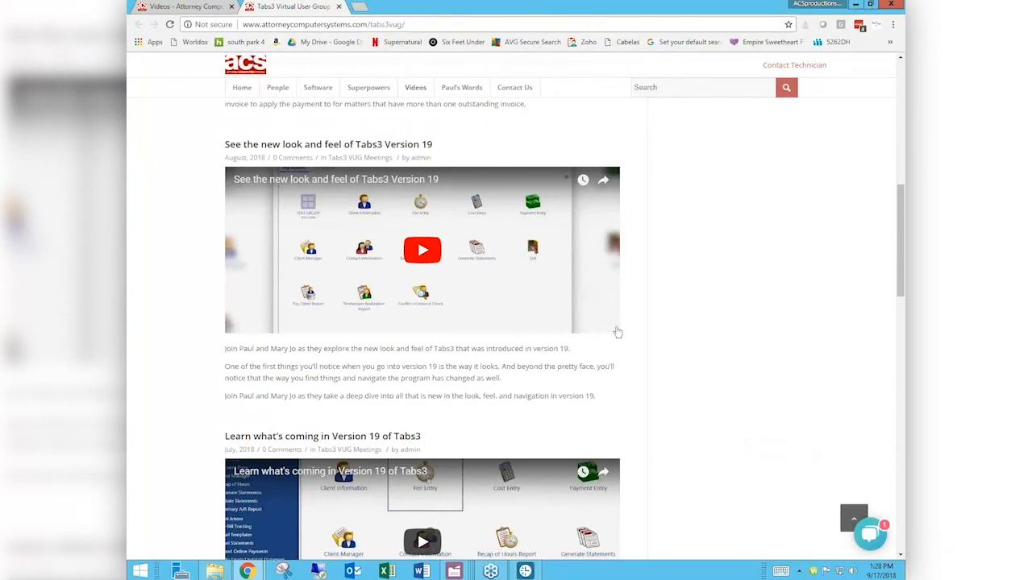
pyautogui.scroll(-3, 618, 332)
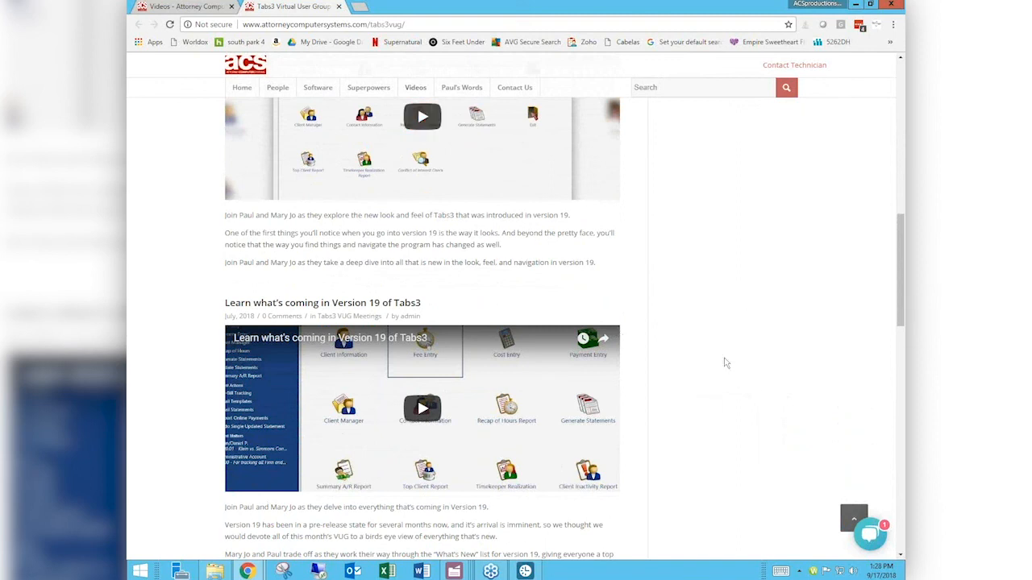
pyautogui.scroll(-2, 724, 363)
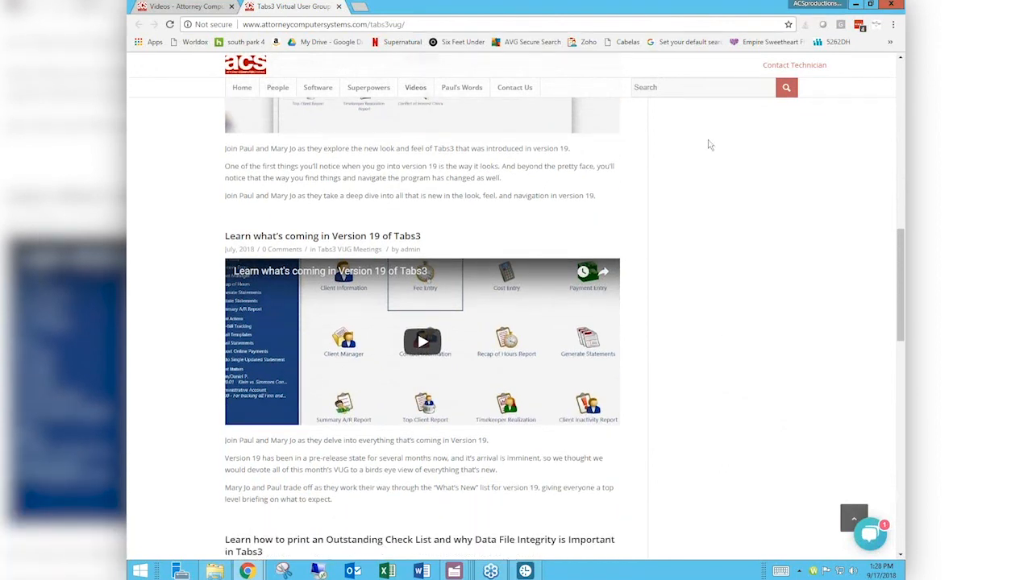
# Search the Attorney Computer Systems website for "email".
pyautogui.click(700, 88)
pyautogui.write('email')
pyautogui.press('Return')
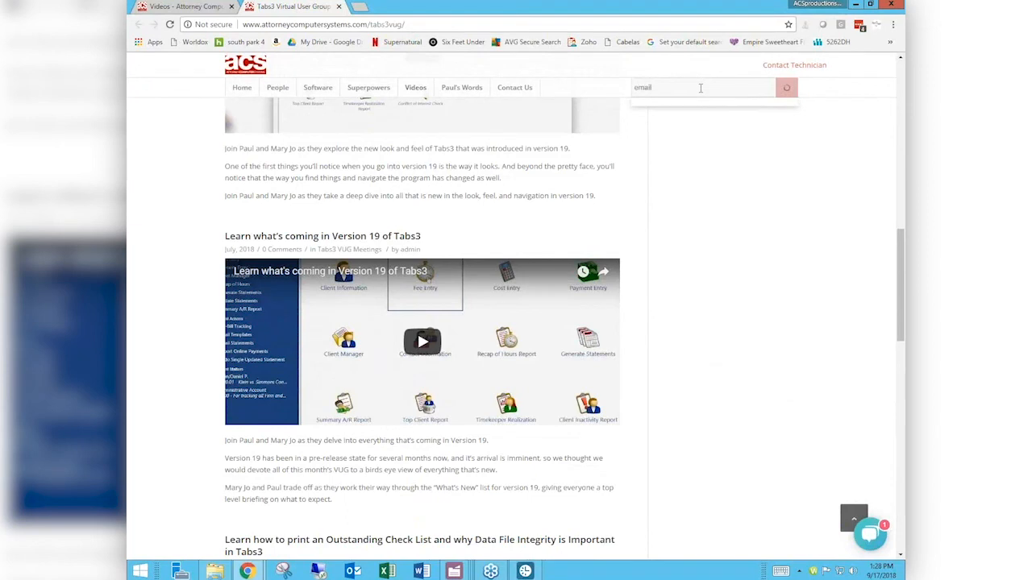